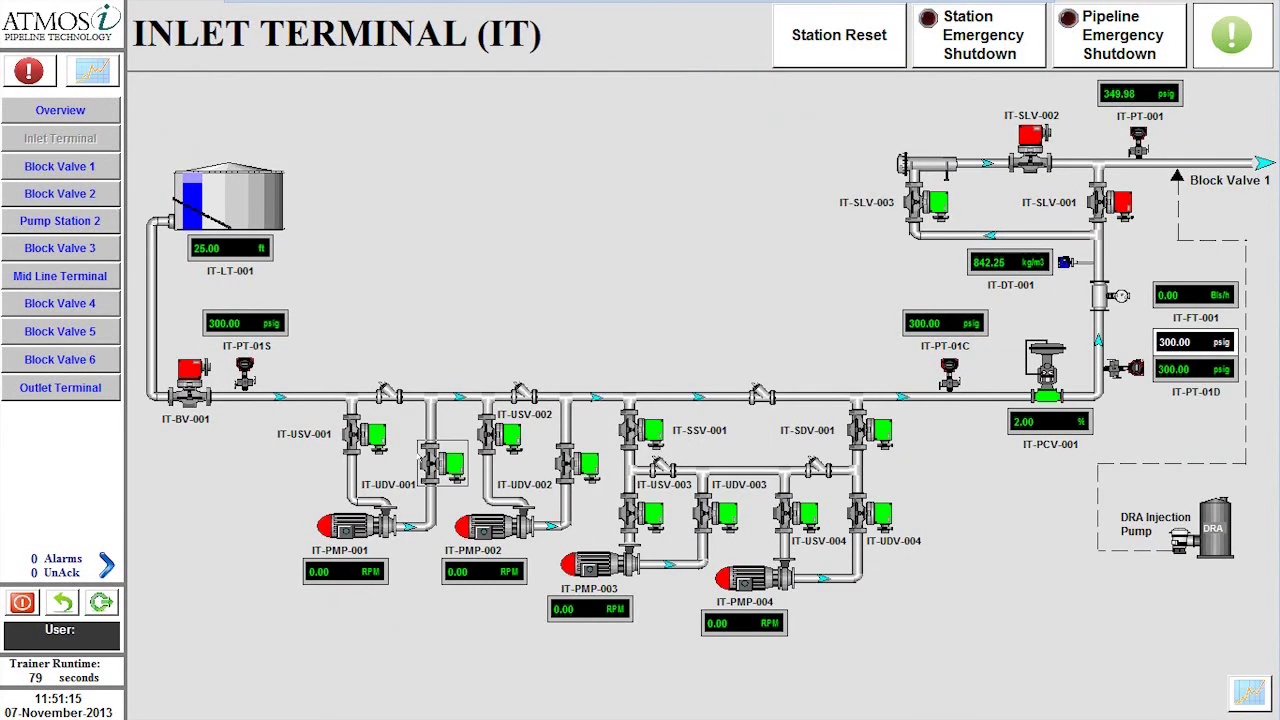
# Open Inlet Terminal valve IT-SLV-001 and confirm the command.
pyautogui.click(1120, 200)
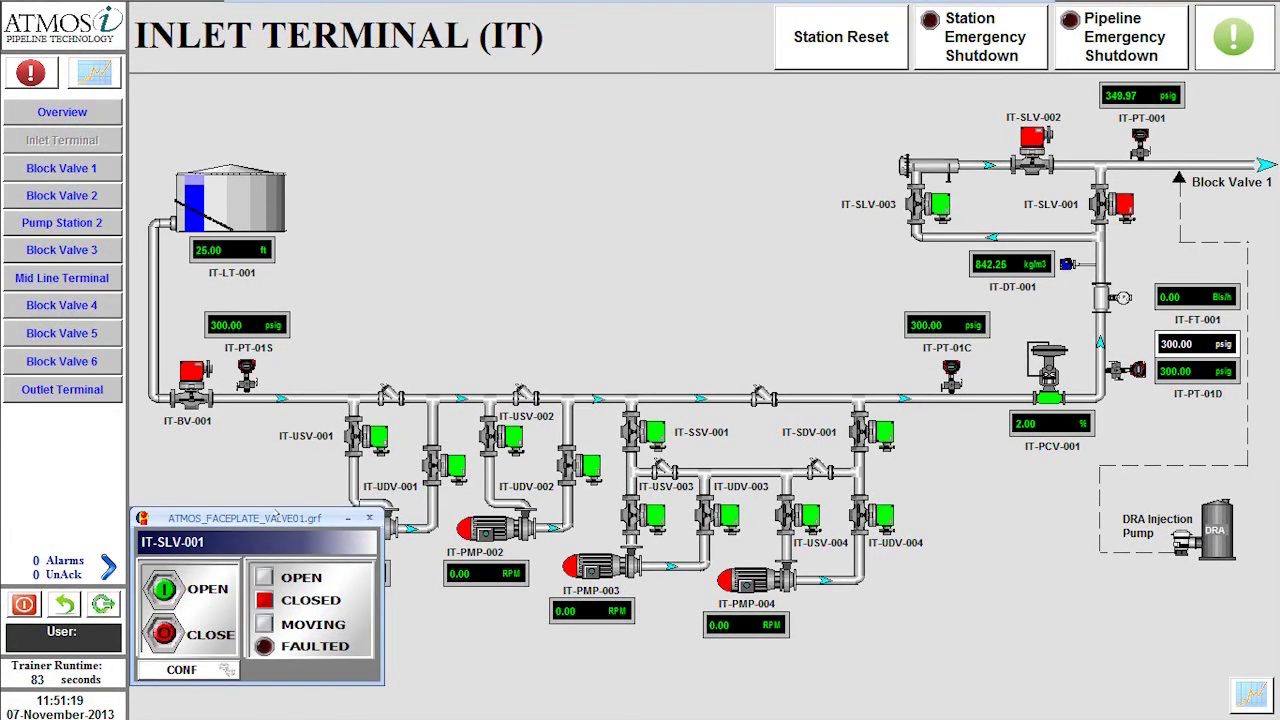
pyautogui.moveTo(250, 516)
pyautogui.mouseDown()
pyautogui.moveTo(578, 206)
pyautogui.moveTo(612, 135)
pyautogui.mouseUp()
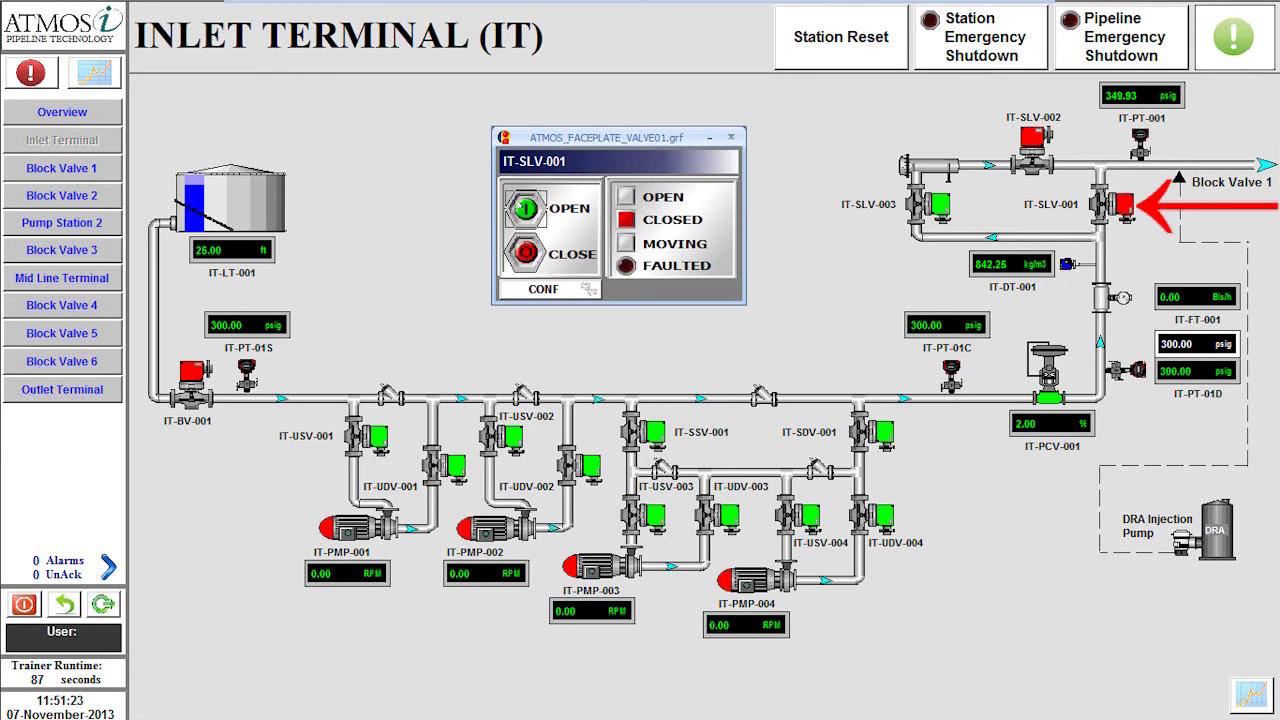
pyautogui.click(520, 205)
pyautogui.click(526, 208)
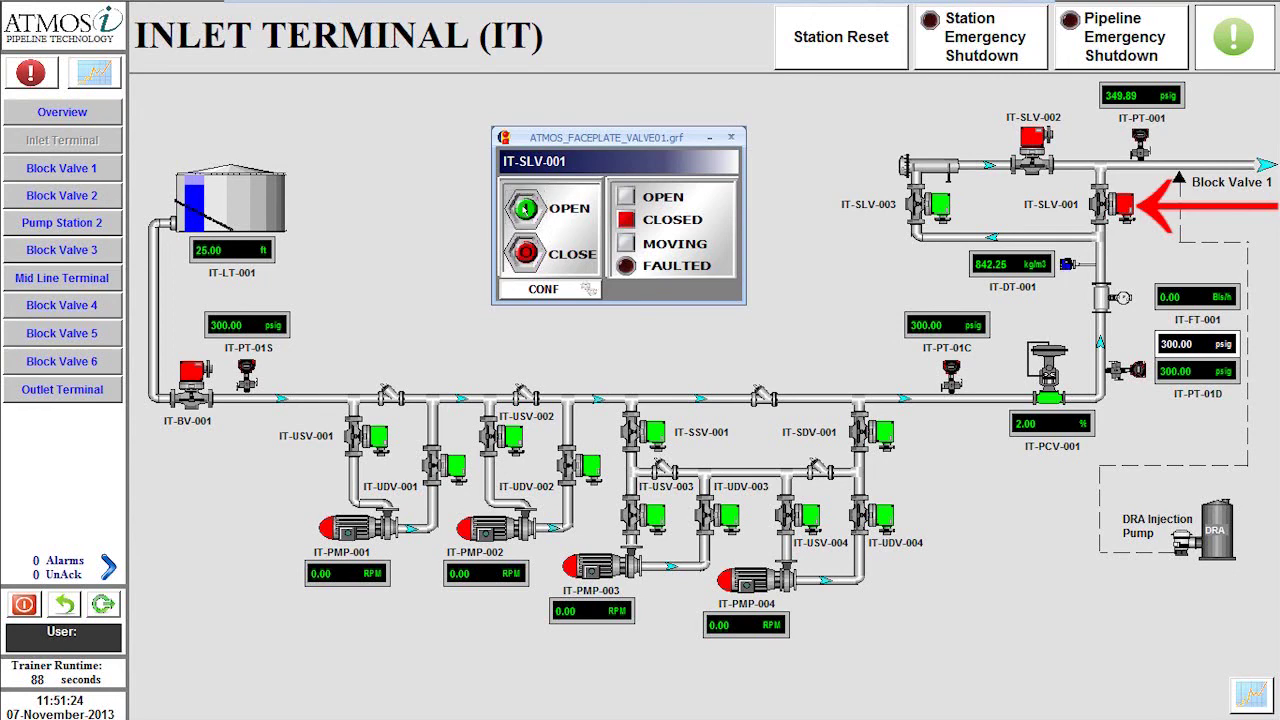
pyautogui.click(525, 208)
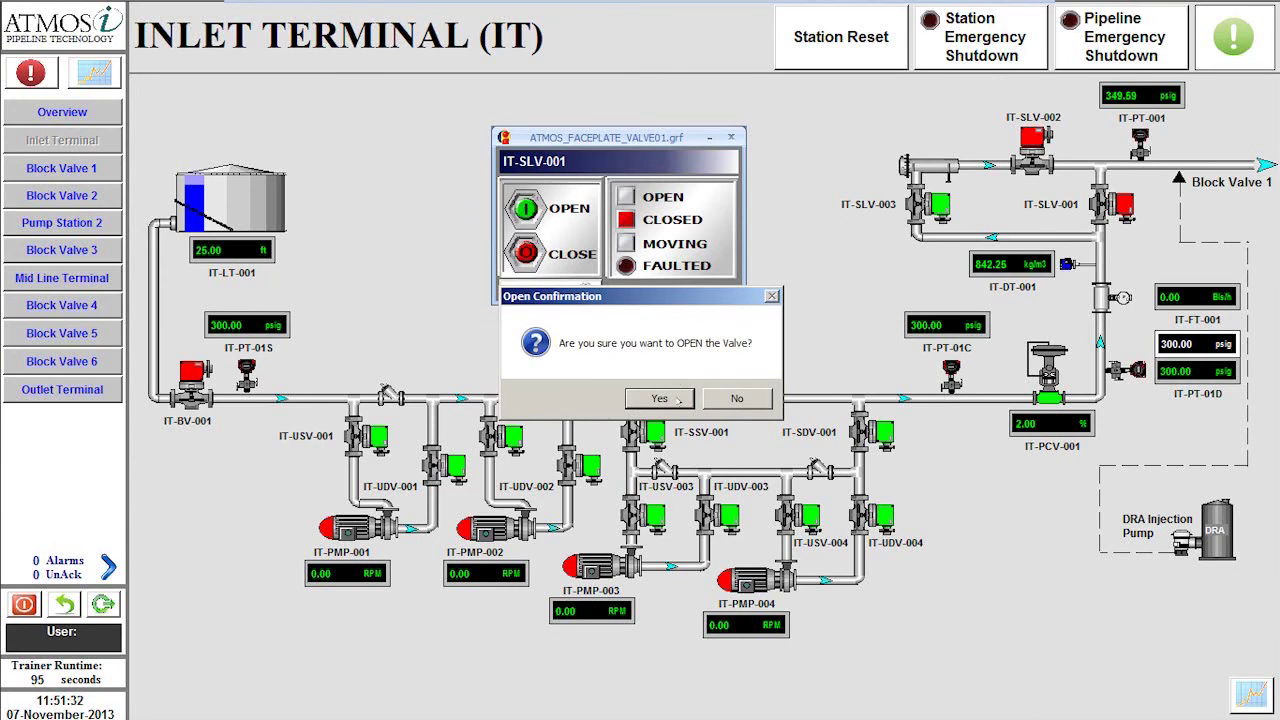
pyautogui.click(677, 399)
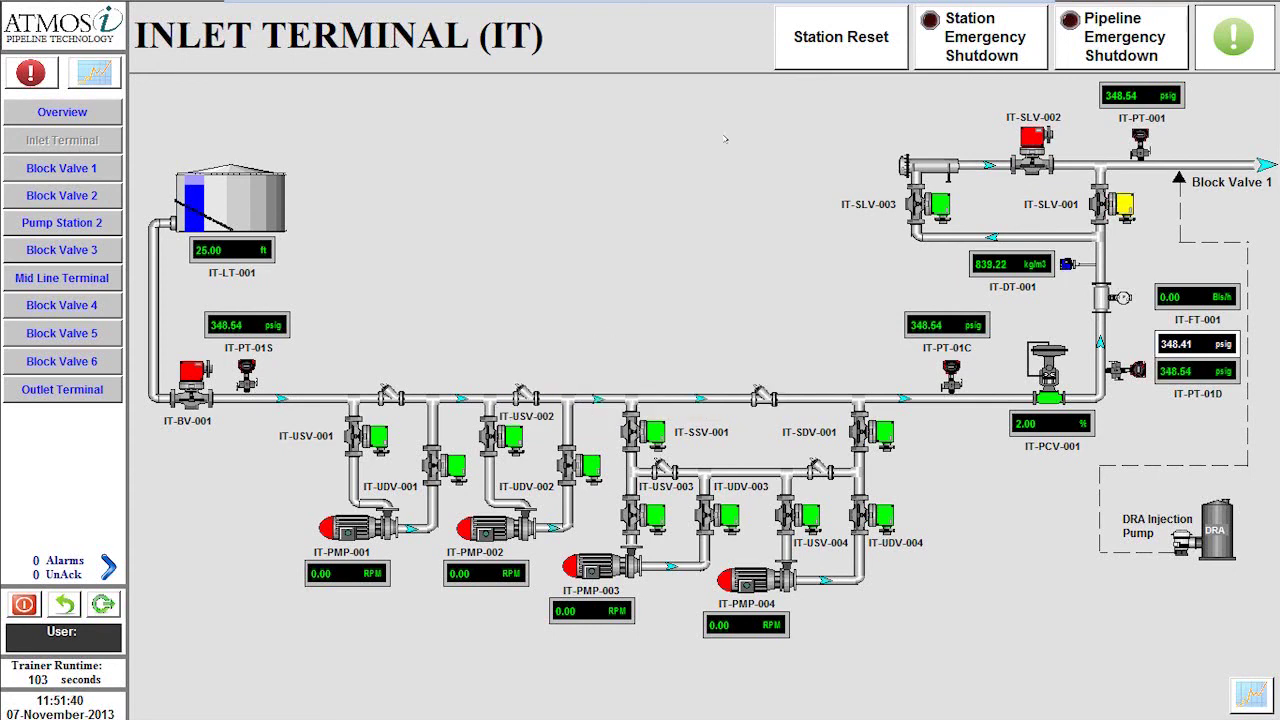
# Open valve IT-BV-001 and confirm, then bring up the IT-PIC-001 controller.
pyautogui.click(186, 378)
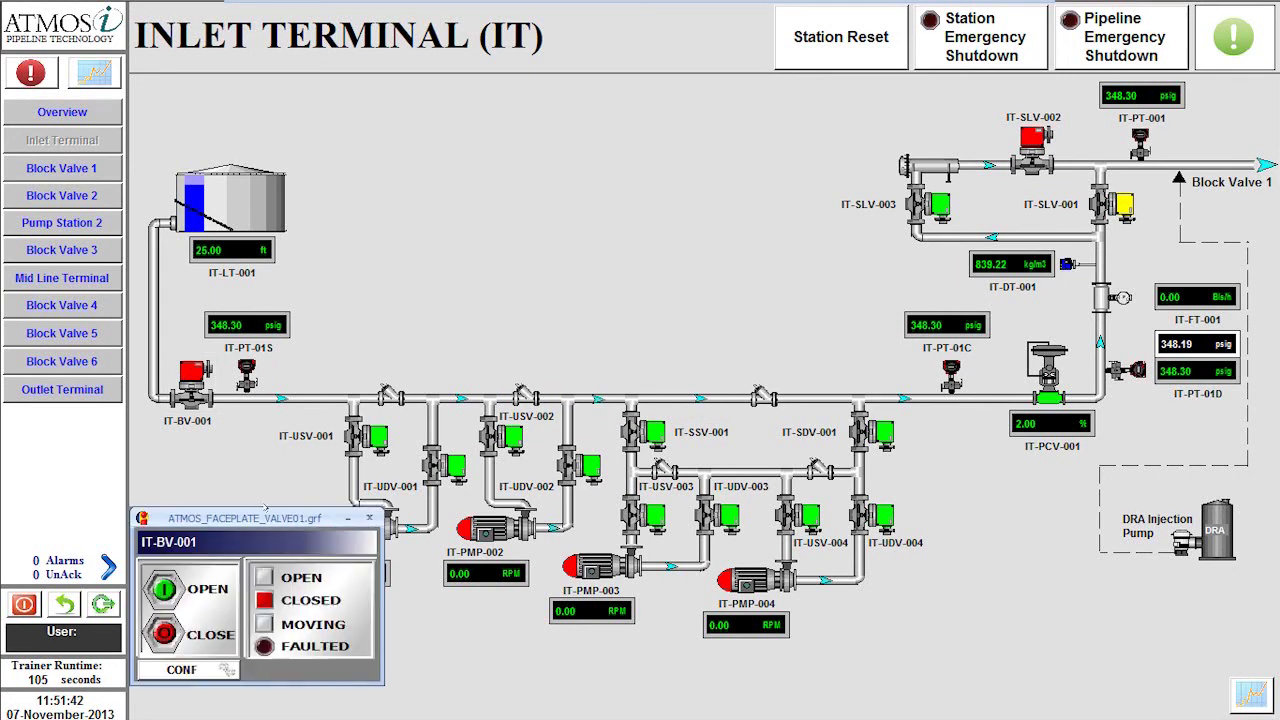
pyautogui.moveTo(266, 512); pyautogui.dragTo(634, 121)
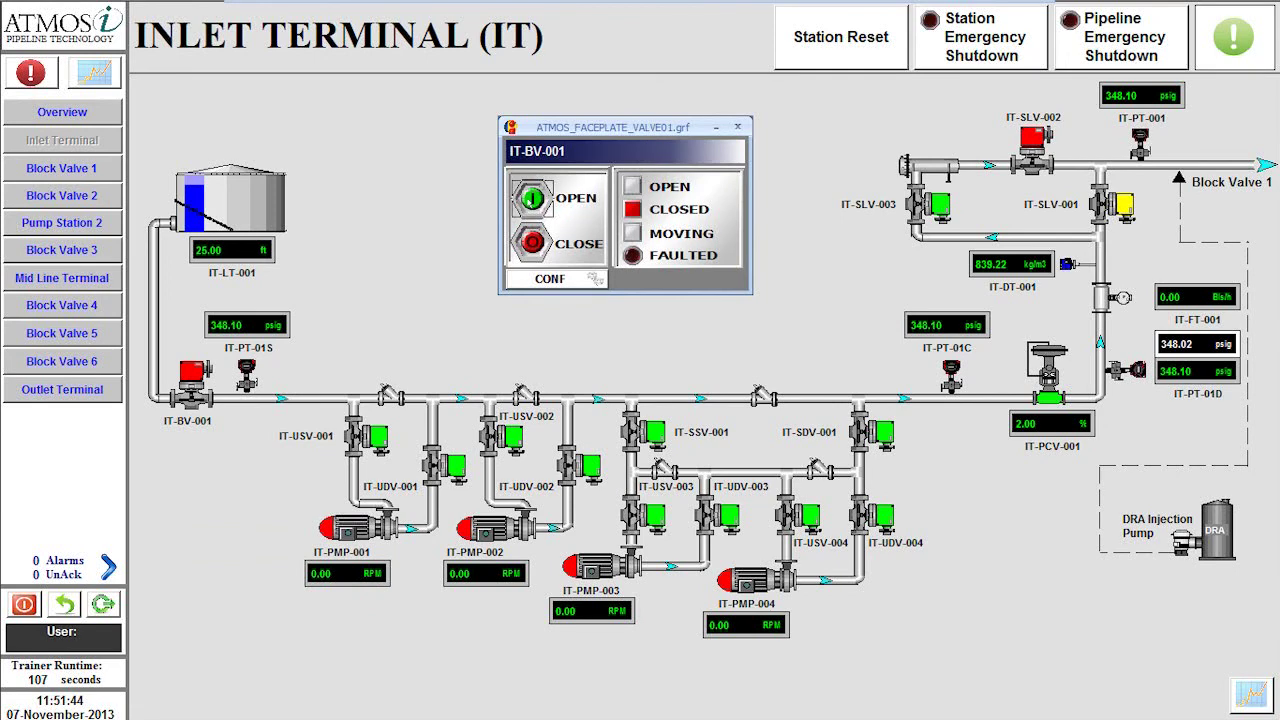
pyautogui.click(532, 198)
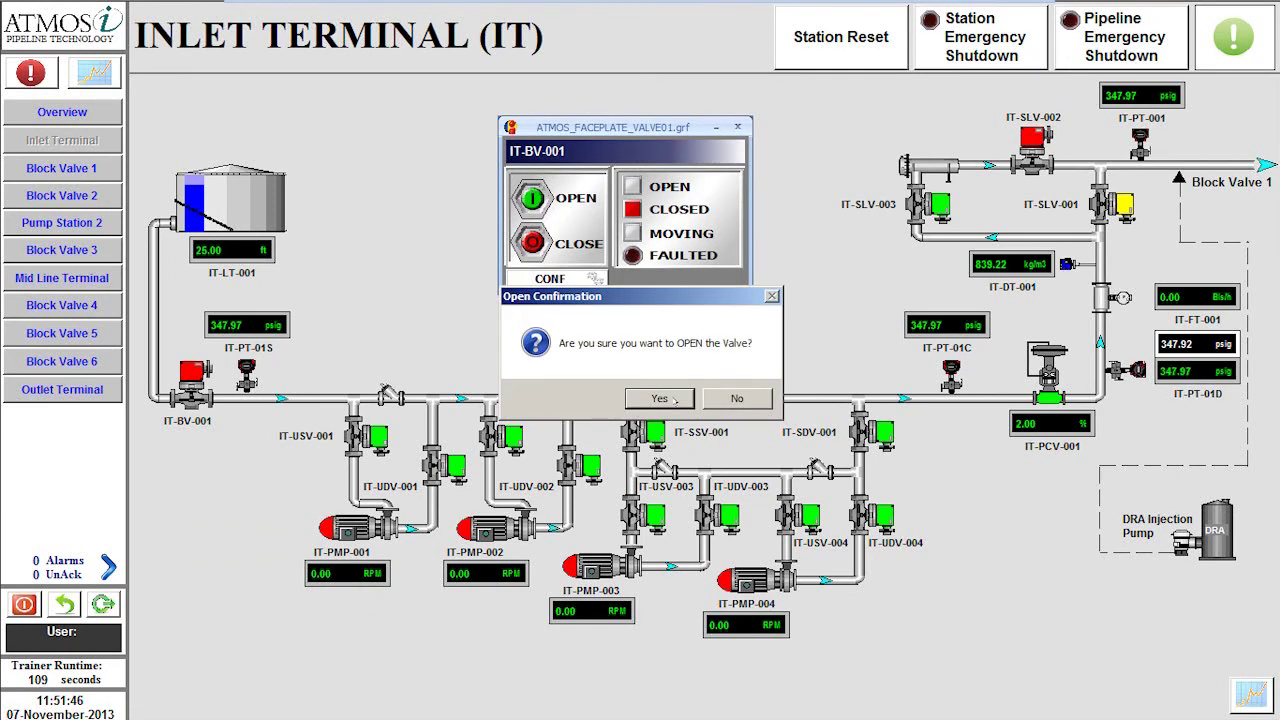
pyautogui.click(660, 398)
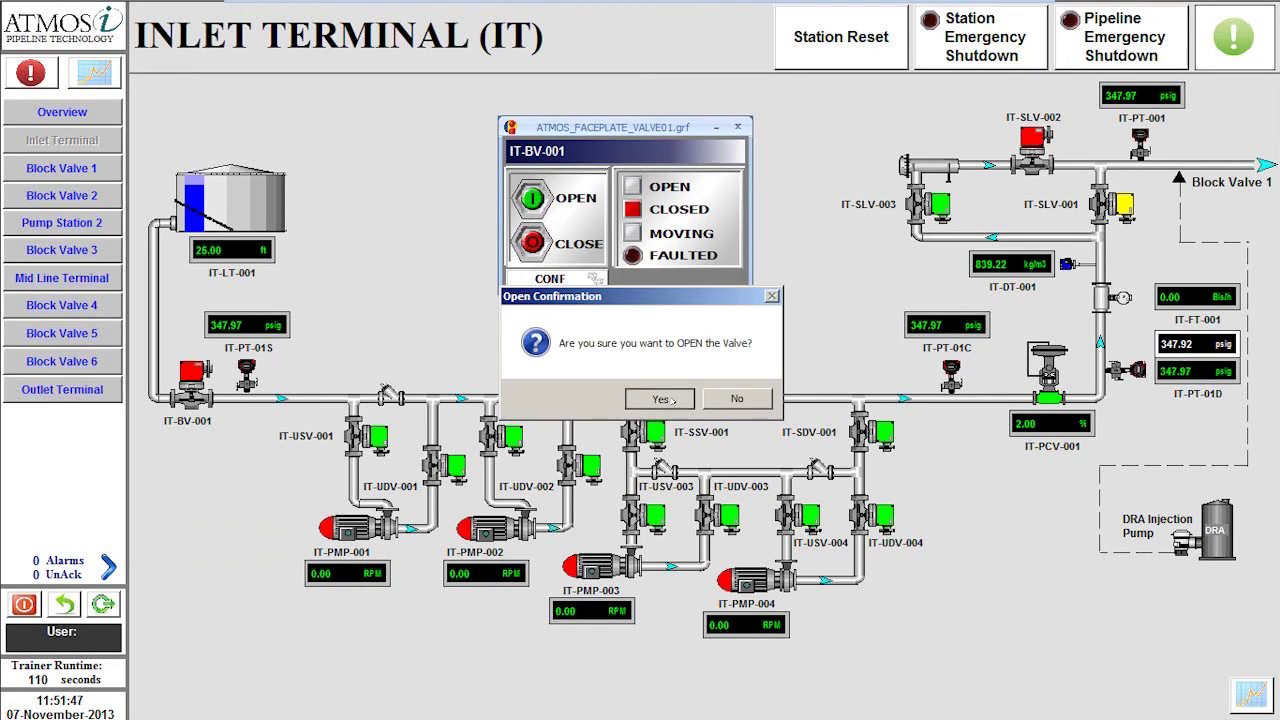
pyautogui.click(1176, 342)
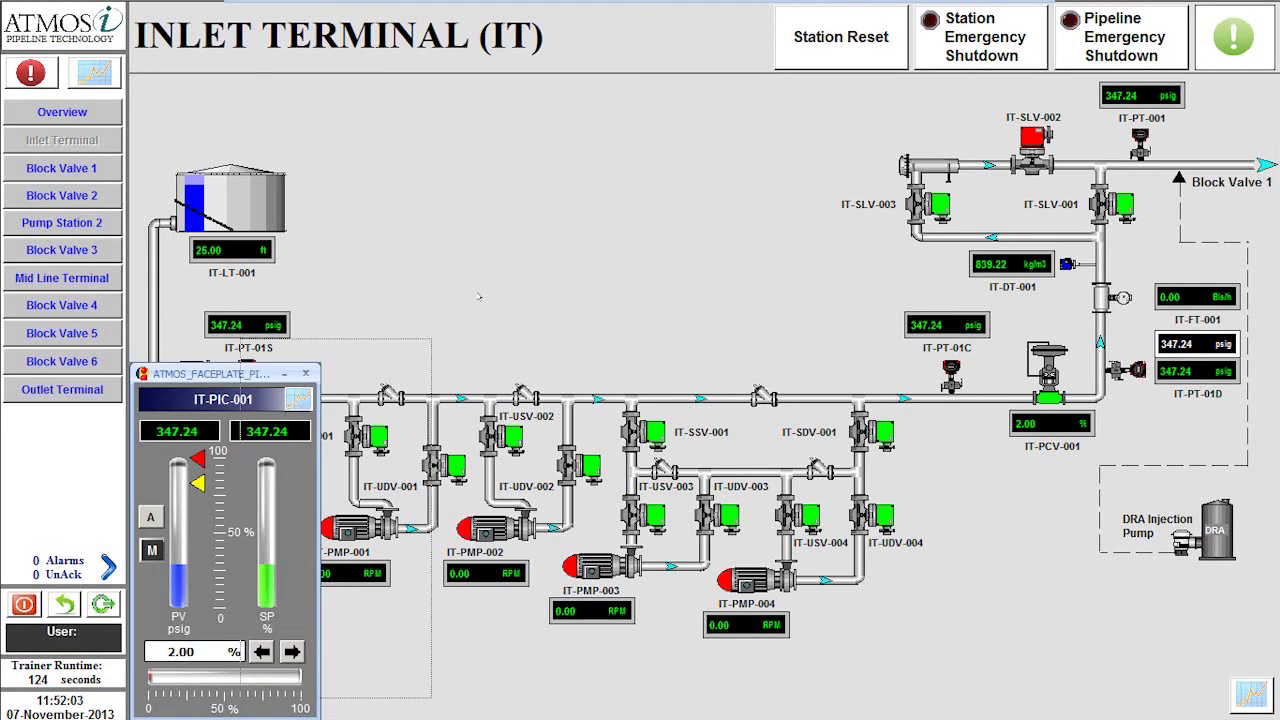
# Set the IT-PIC-001 manual output to 25% and close its faceplate.
pyautogui.moveTo(479, 296); pyautogui.dragTo(653, 80)
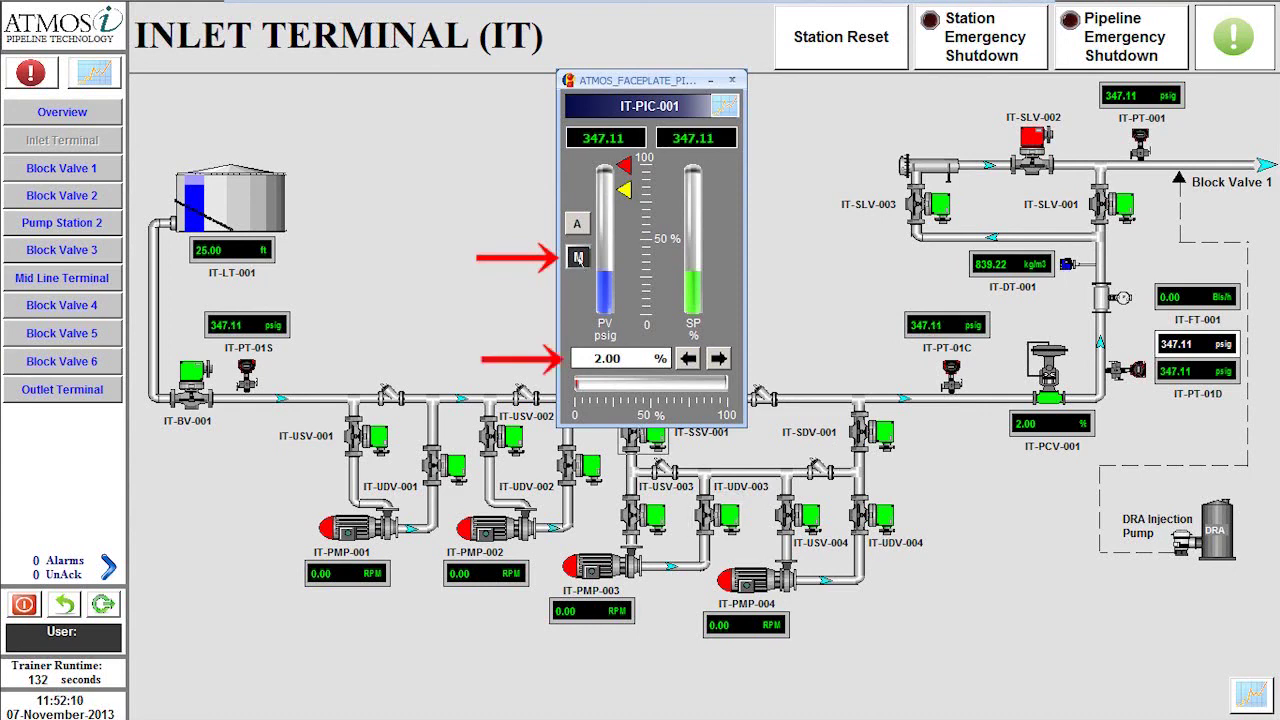
pyautogui.click(616, 360)
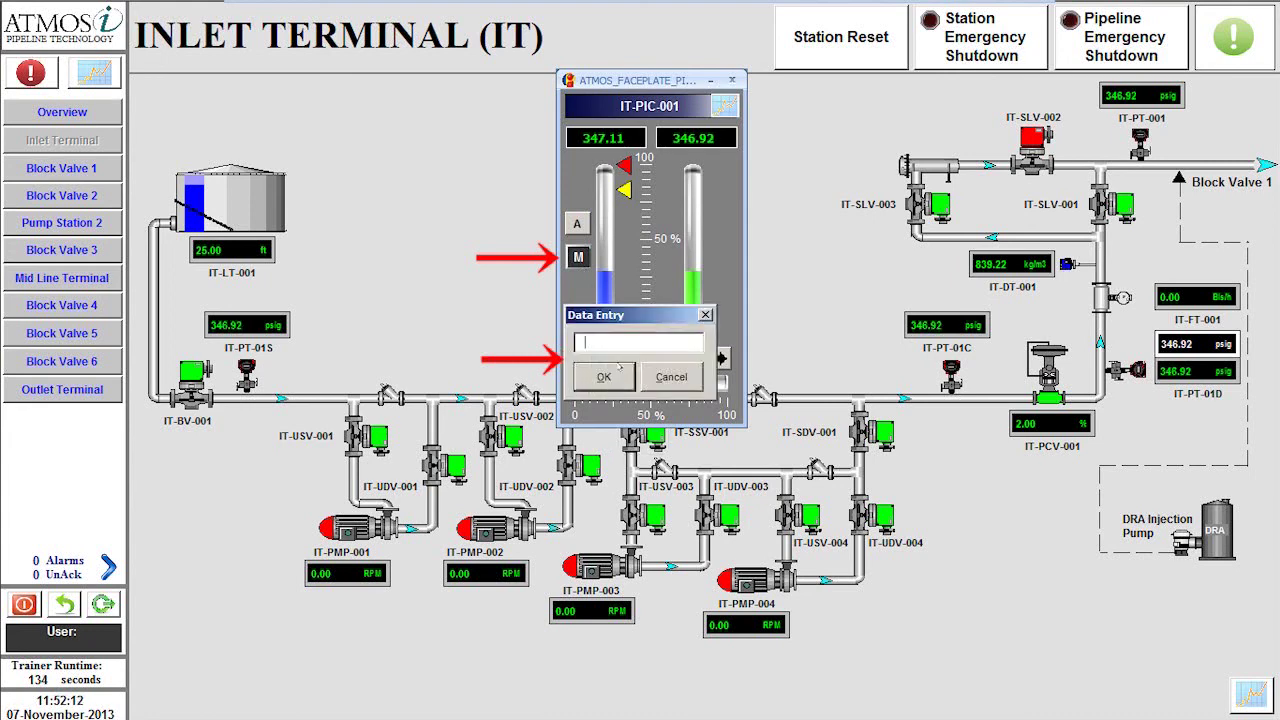
pyautogui.write('25')
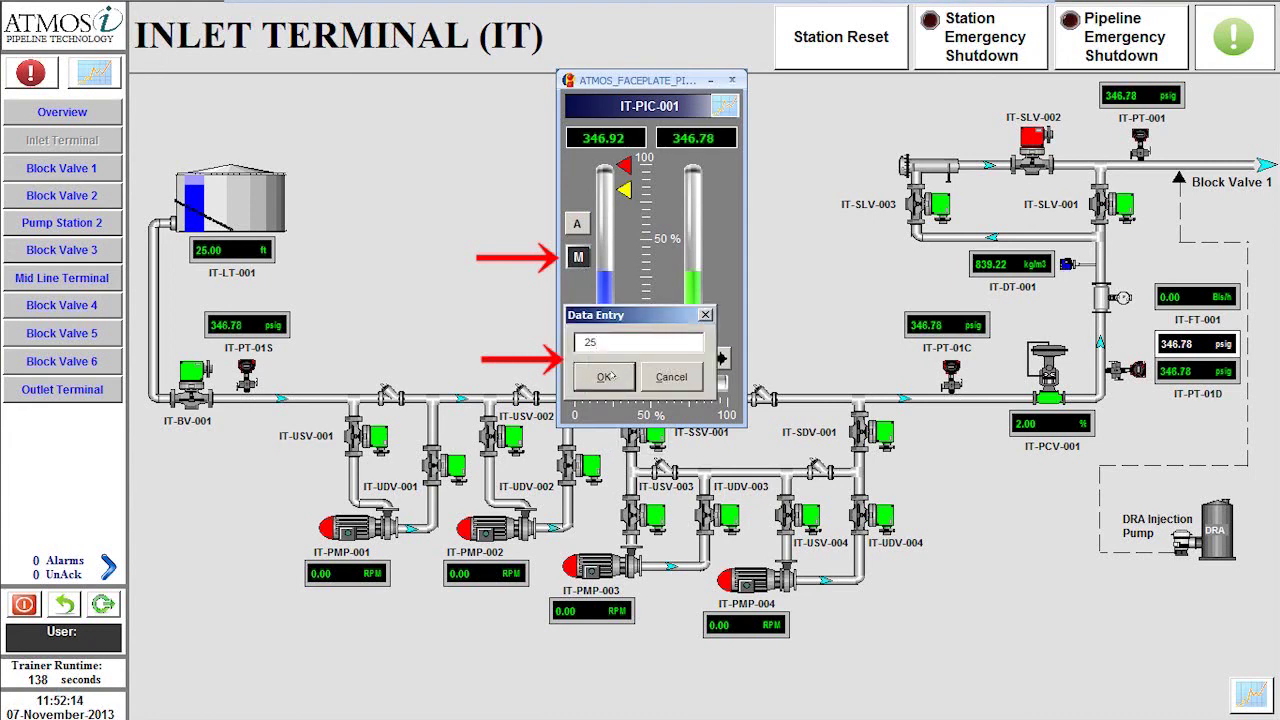
pyautogui.click(606, 376)
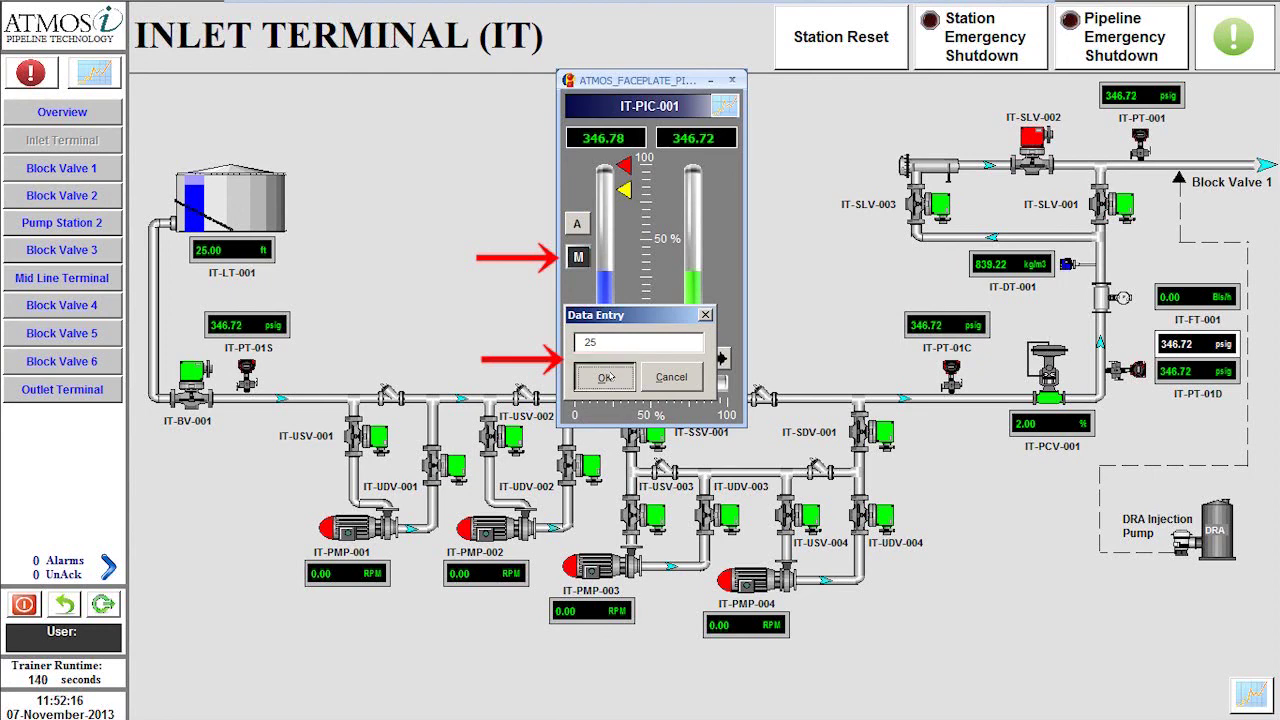
pyautogui.click(706, 398)
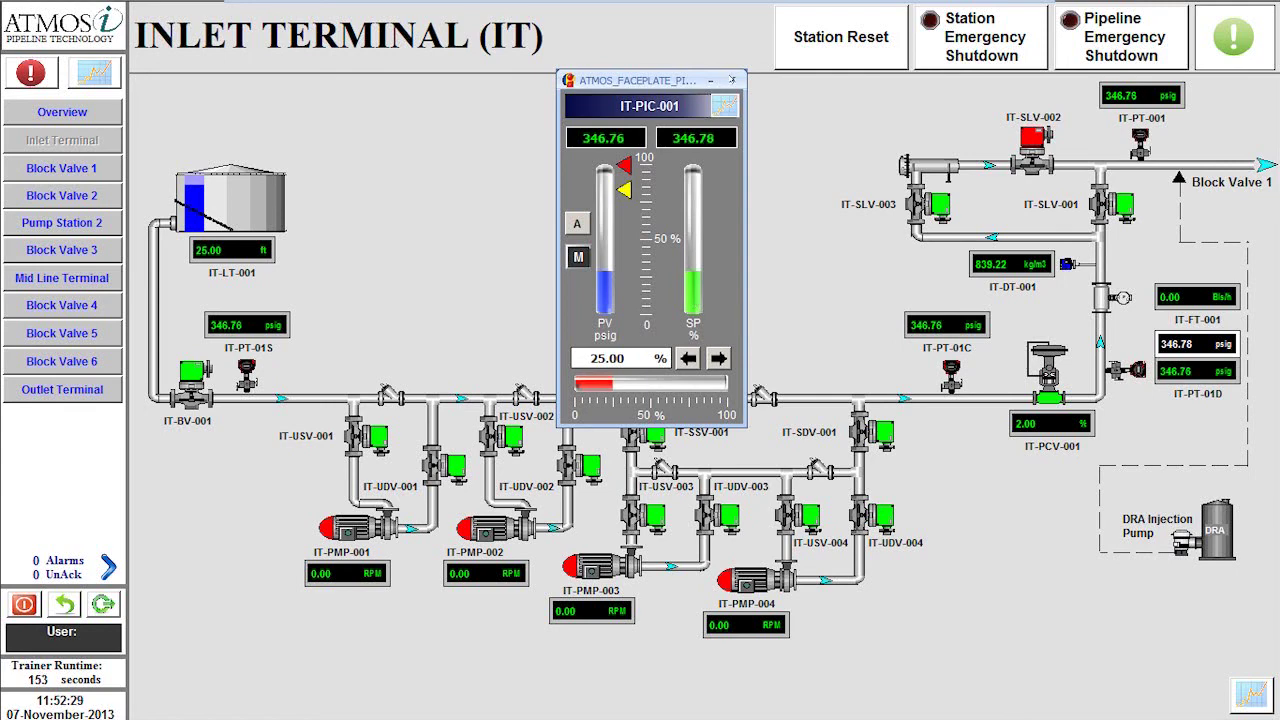
pyautogui.click(731, 80)
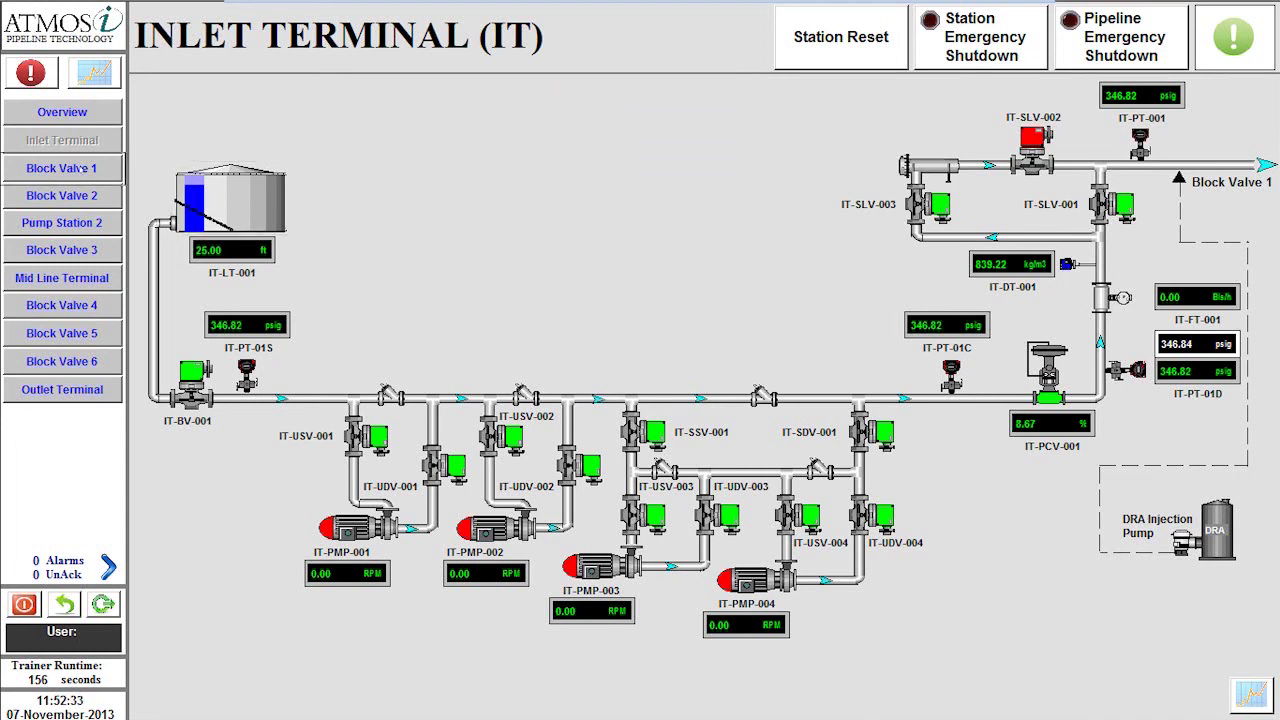
# Step through the Block Valve 1 and Block Valve 2 displays on to Pump Station 2.
pyautogui.press('Return')
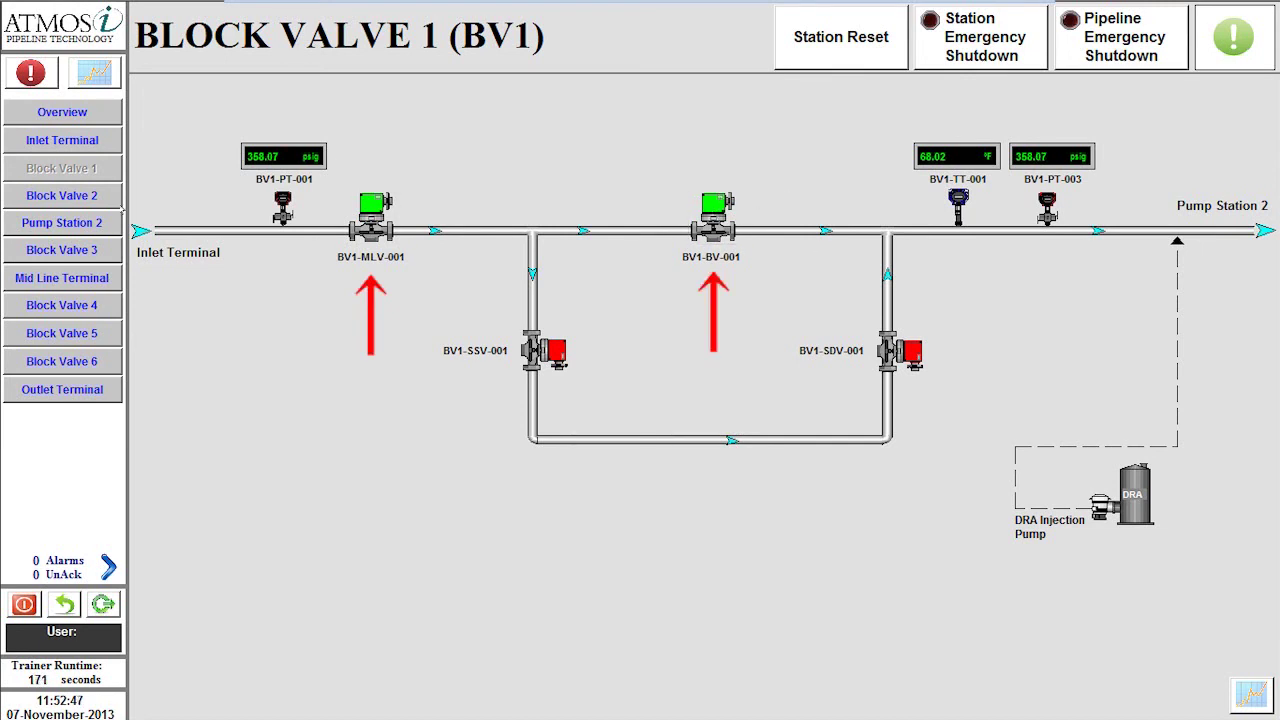
pyautogui.click(44, 198)
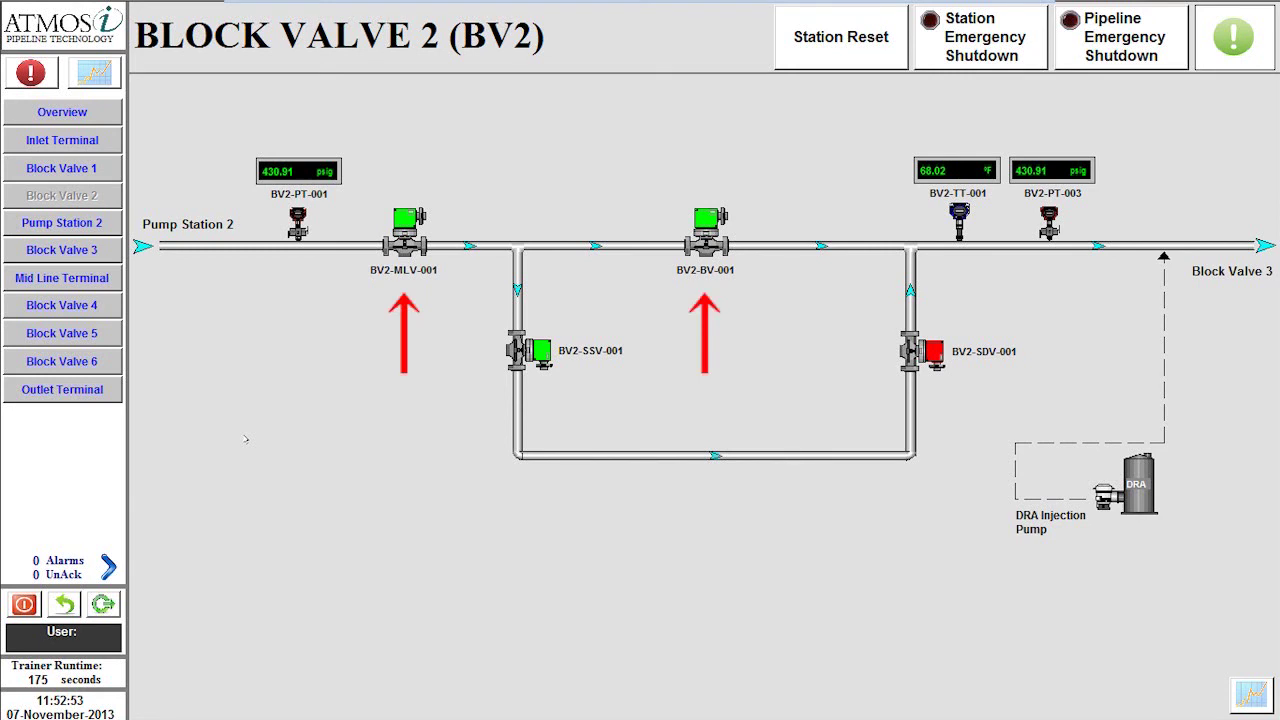
pyautogui.click(62, 222)
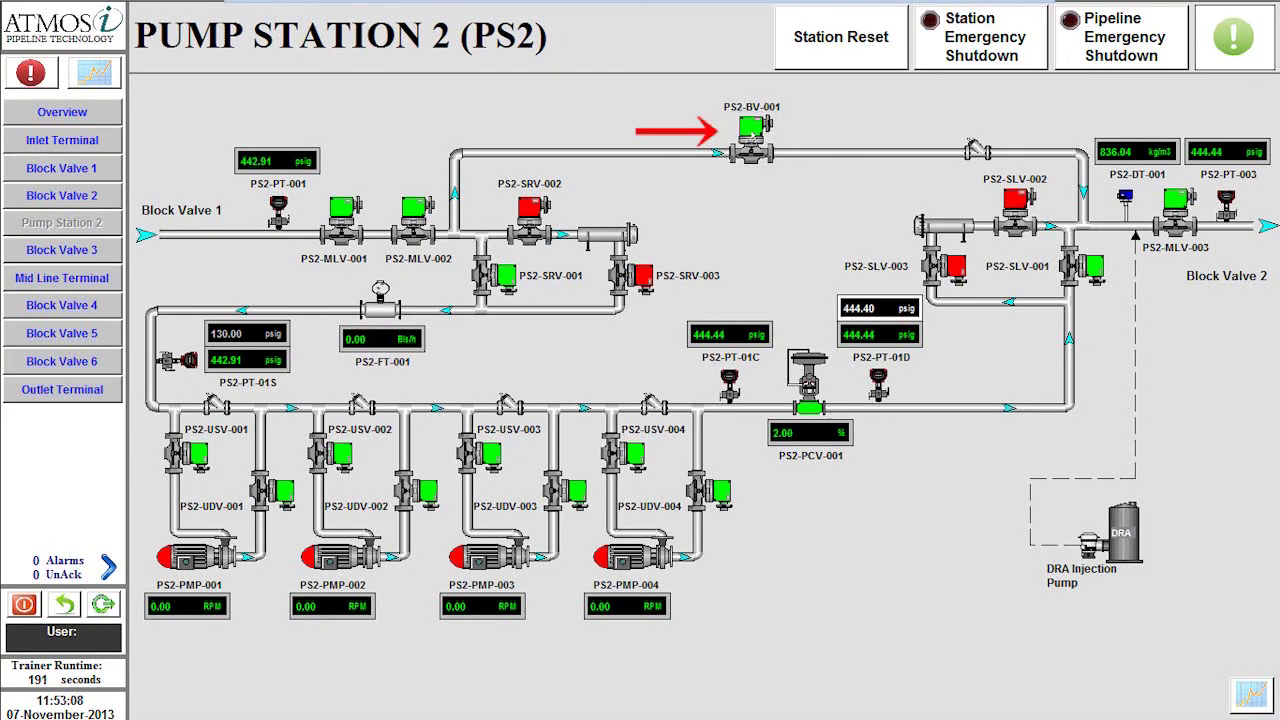
# Close valve PS2-BV-001 at Pump Station 2 and confirm.
pyautogui.click(752, 133)
pyautogui.moveTo(250, 518); pyautogui.dragTo(723, 188)
pyautogui.click(637, 305)
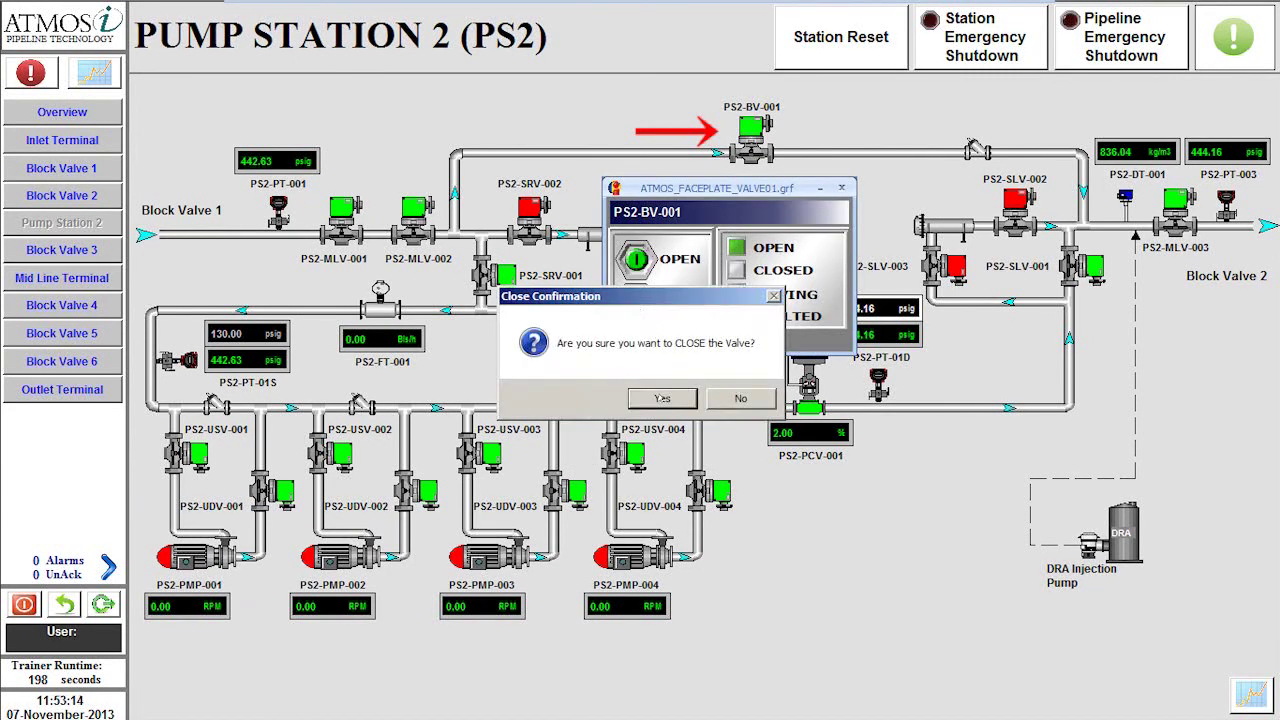
pyautogui.click(661, 397)
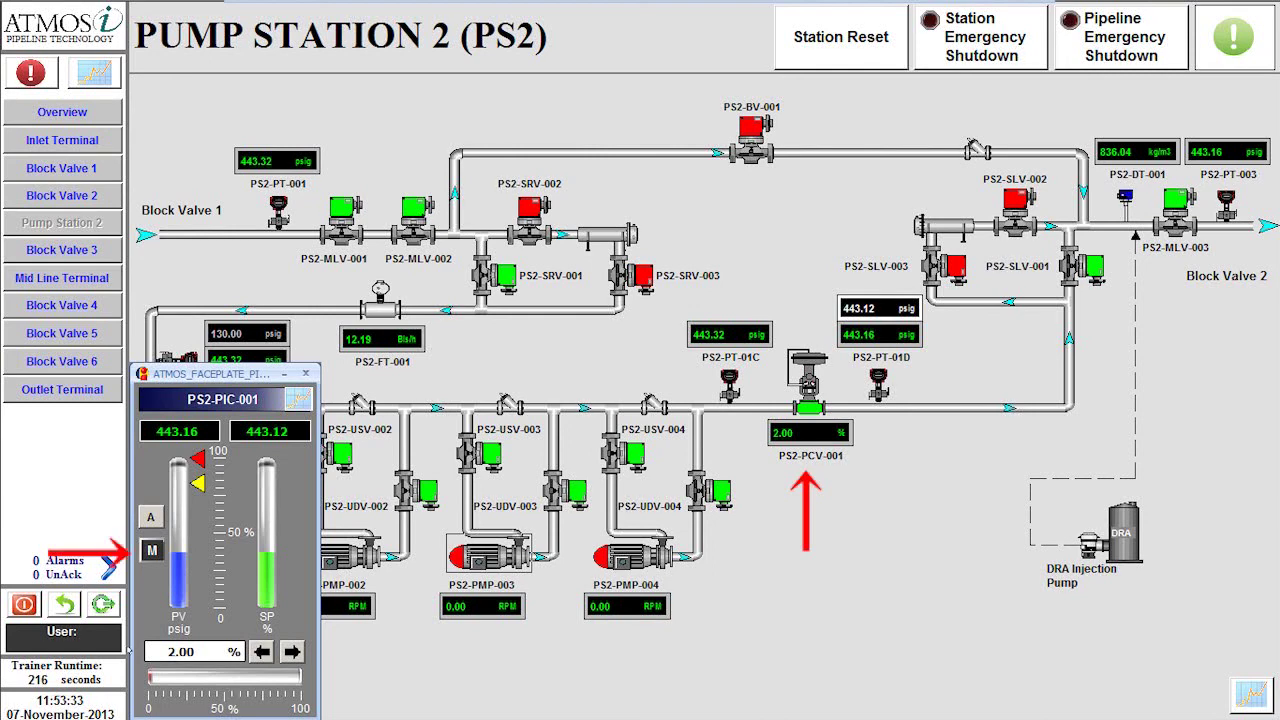
# Set the PS2-PIC-001 controller output to 25% and close its faceplate.
pyautogui.write('25')
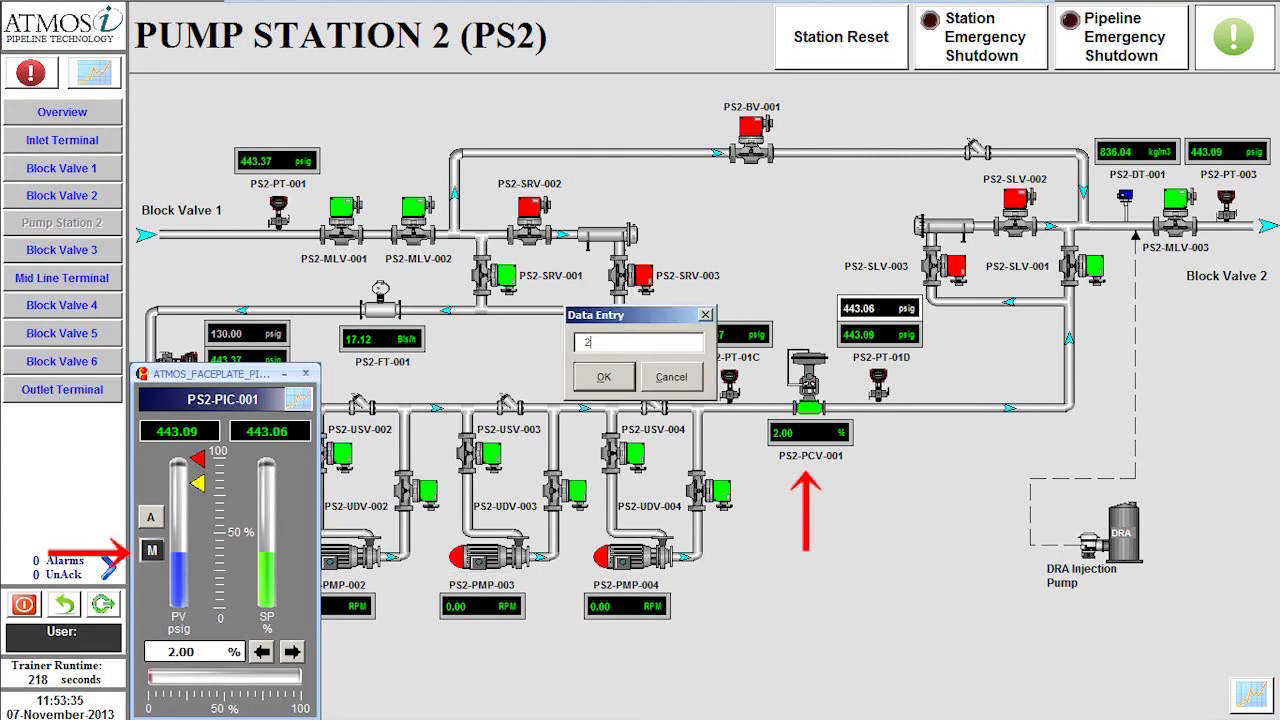
pyautogui.click(589, 372)
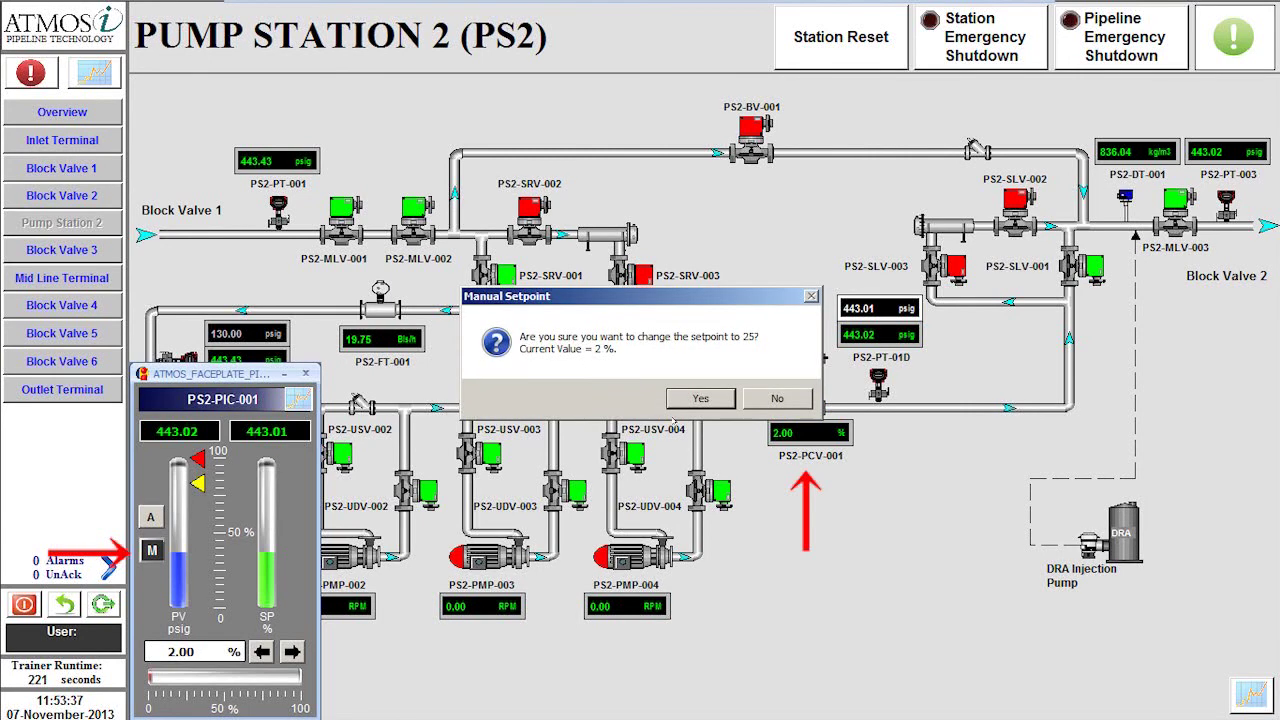
pyautogui.click(701, 398)
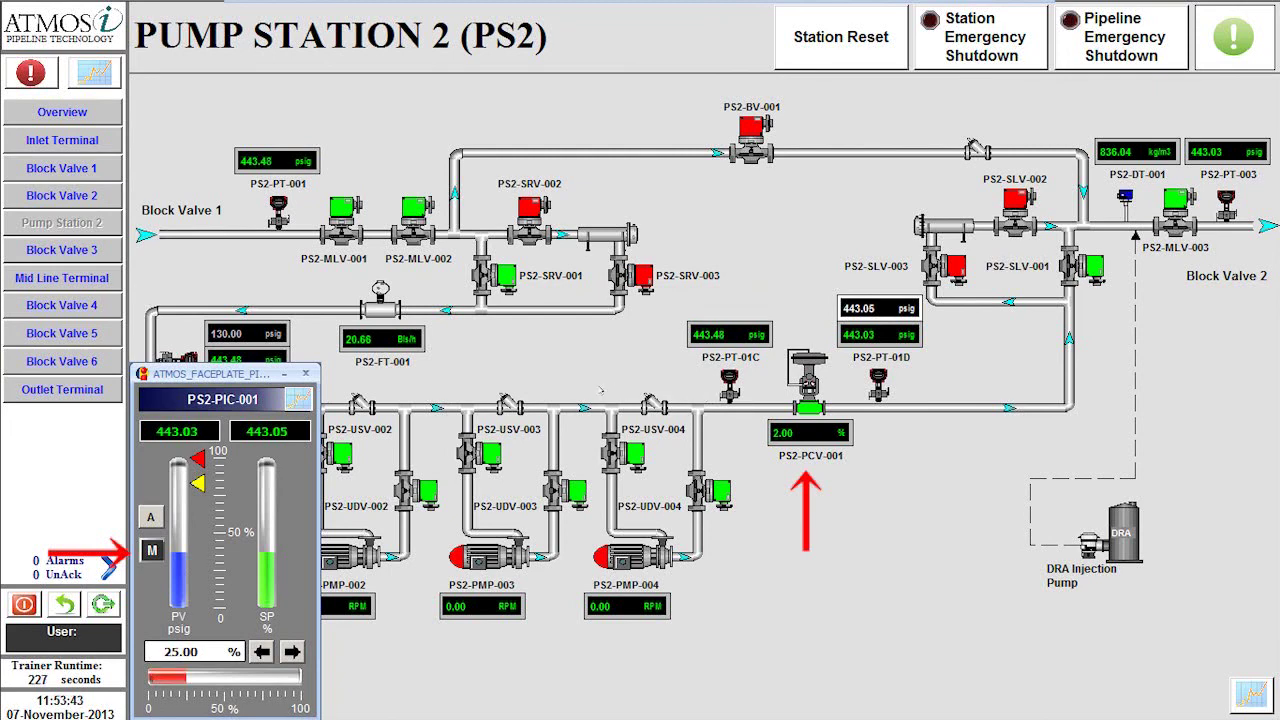
pyautogui.click(306, 373)
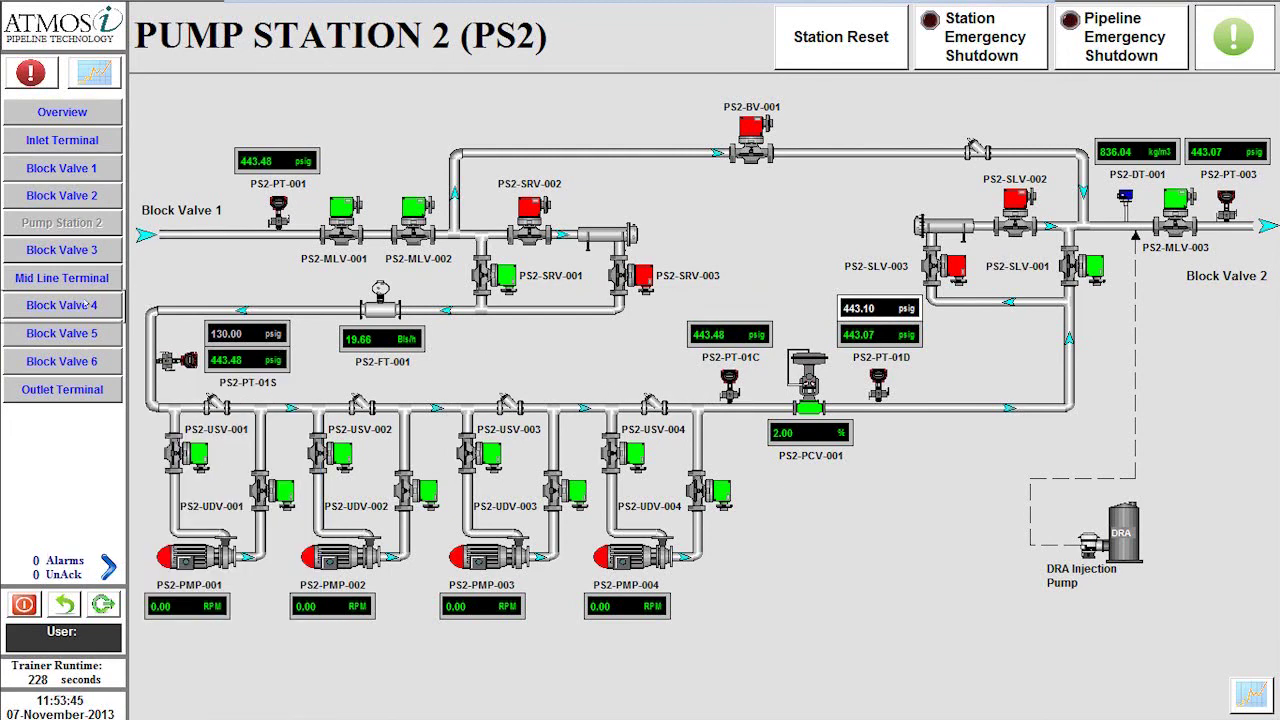
# Pass through Block Valve 3 and bring up the MLT-PIC-001 controller at Mid Line Terminal.
pyautogui.click(63, 250)
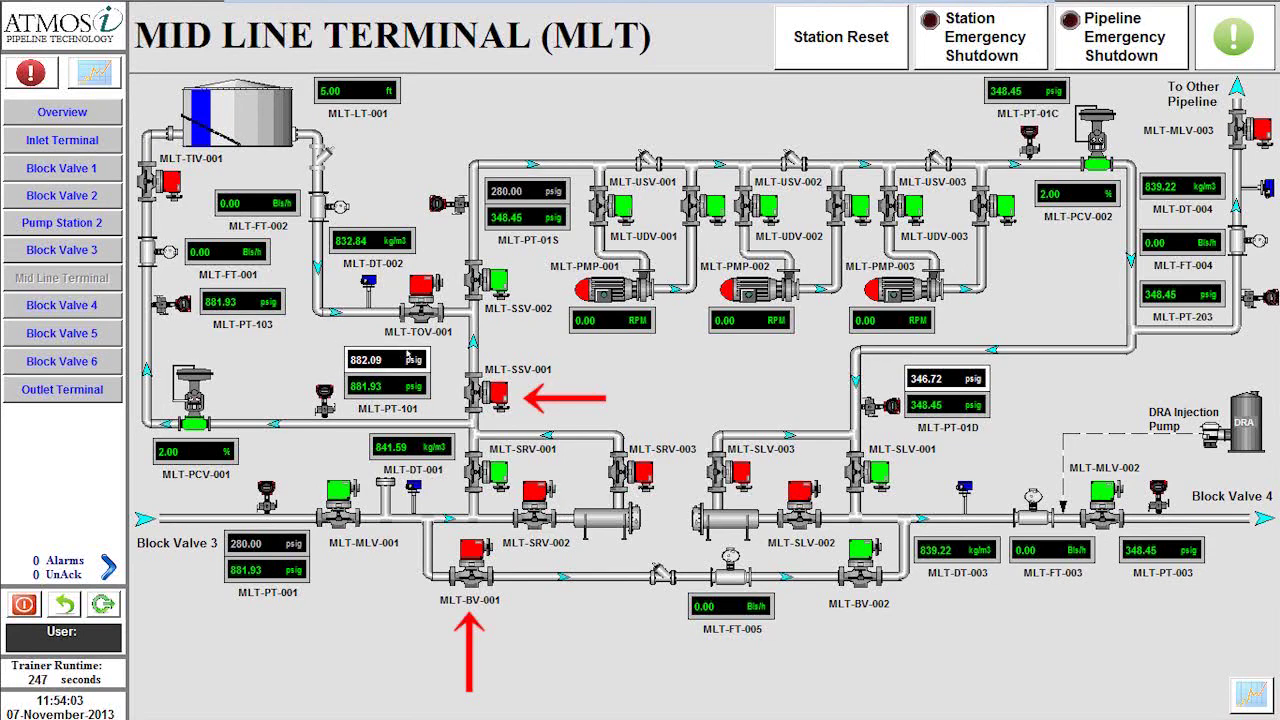
pyautogui.click(375, 398)
# Dismiss the MLT-PIC-001 faceplate and request opening of tank inlet valve MLT-TIV-001.
pyautogui.moveTo(220, 373); pyautogui.dragTo(634, 202)
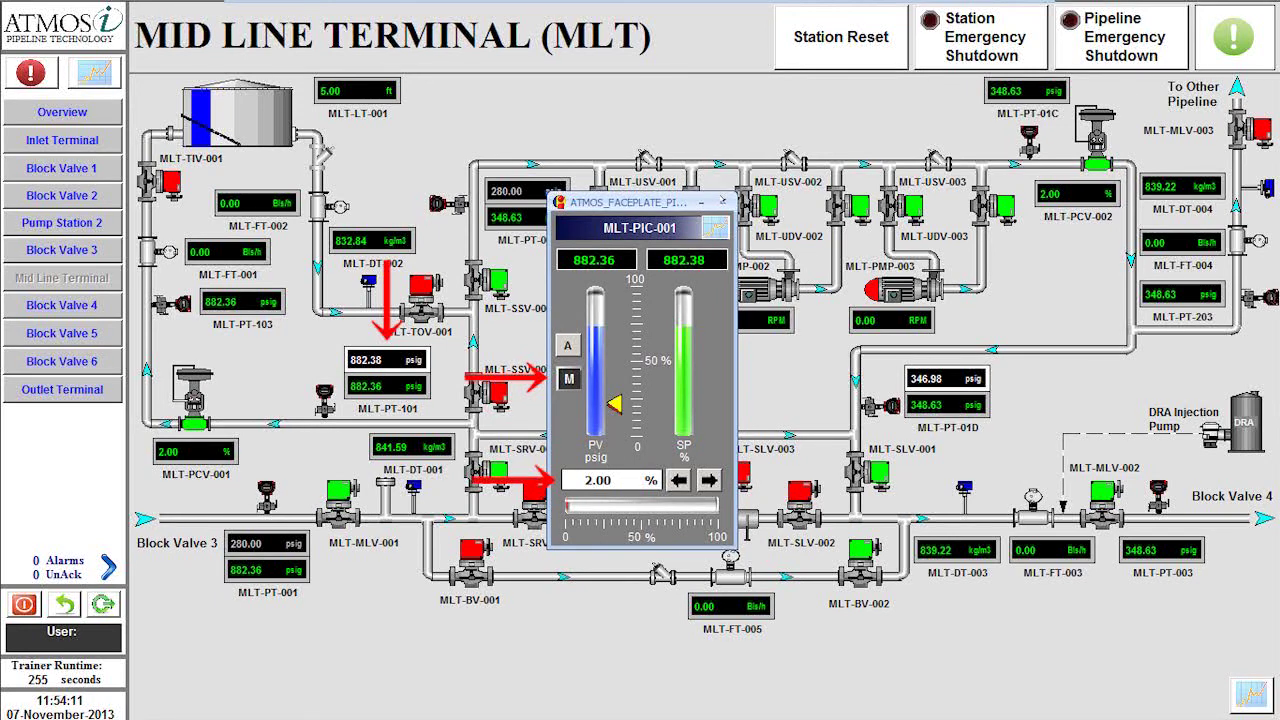
pyautogui.click(724, 202)
pyautogui.click(162, 181)
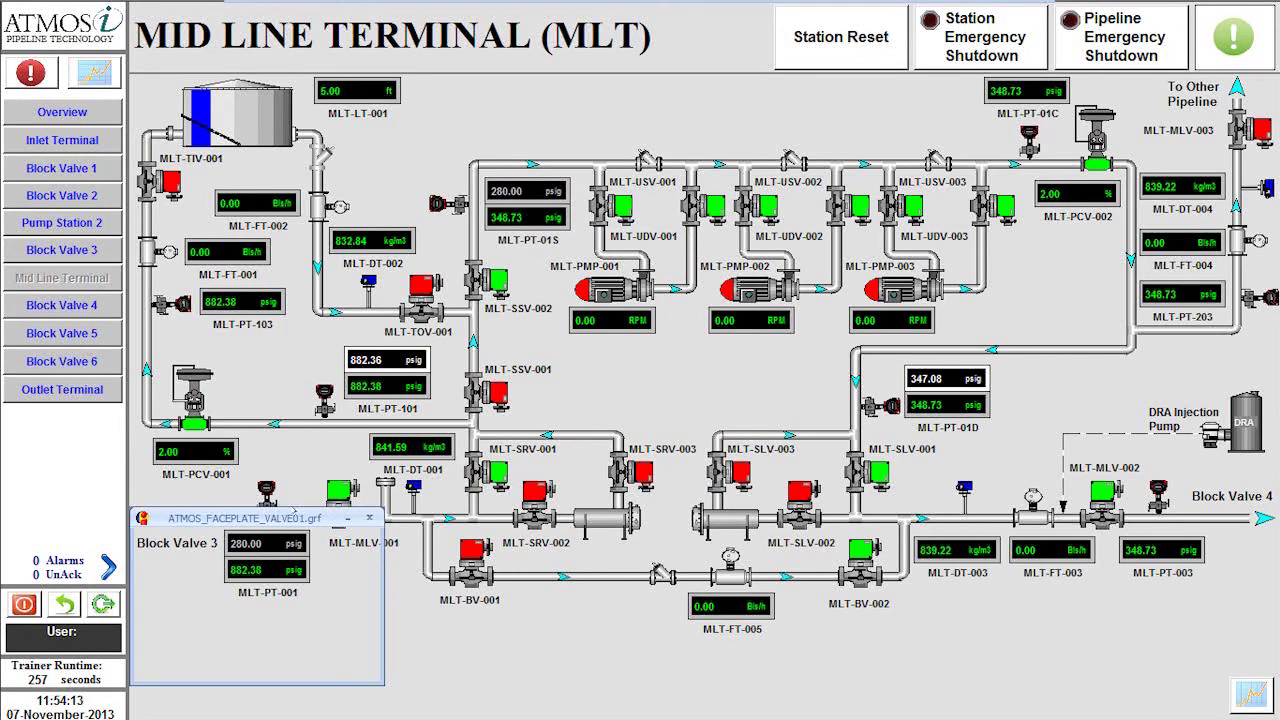
pyautogui.moveTo(284, 514); pyautogui.dragTo(716, 252)
pyautogui.click(622, 325)
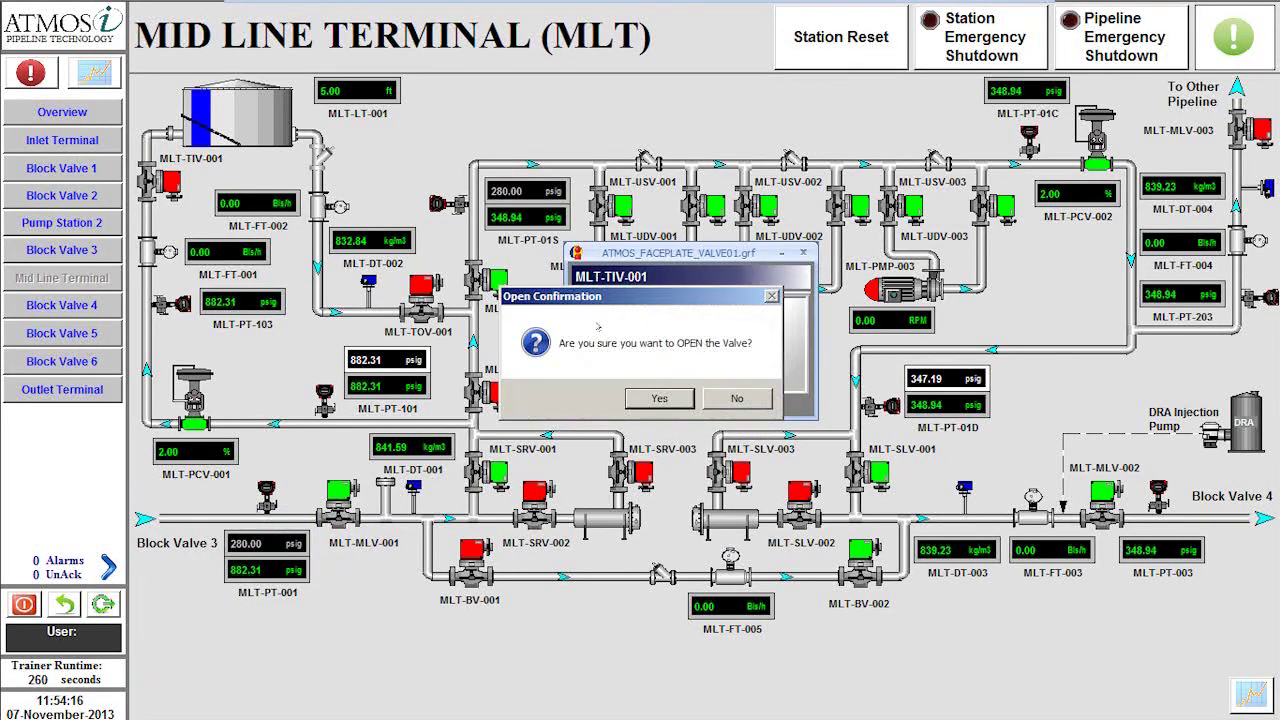
# Confirm MLT-TIV-001 opening, return to the Inlet Terminal and close its pressure trend window.
pyautogui.click(661, 398)
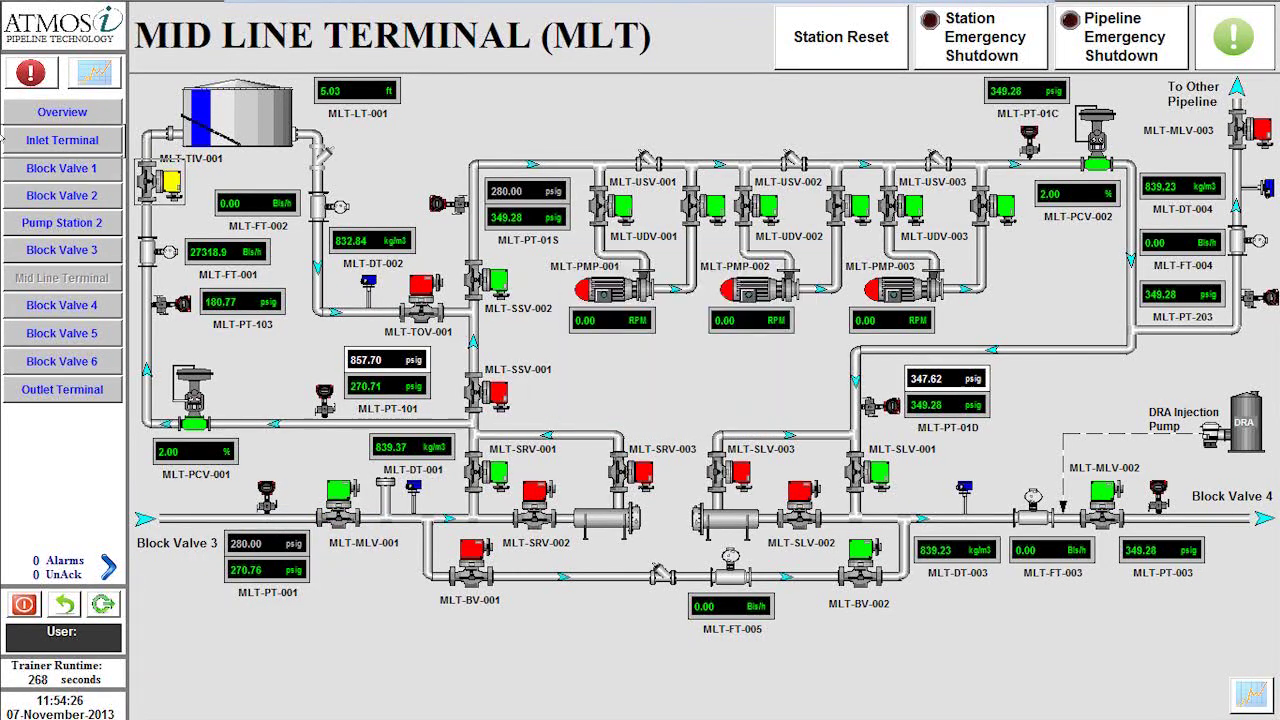
pyautogui.click(56, 141)
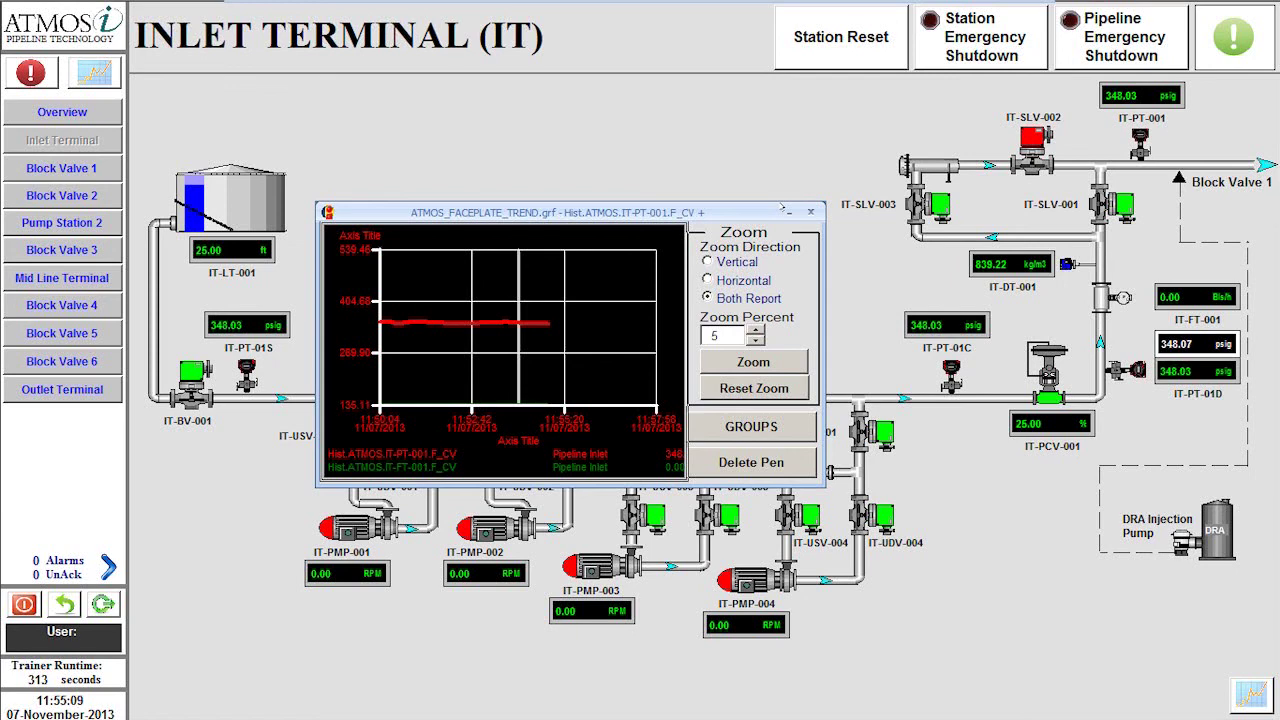
pyautogui.click(810, 212)
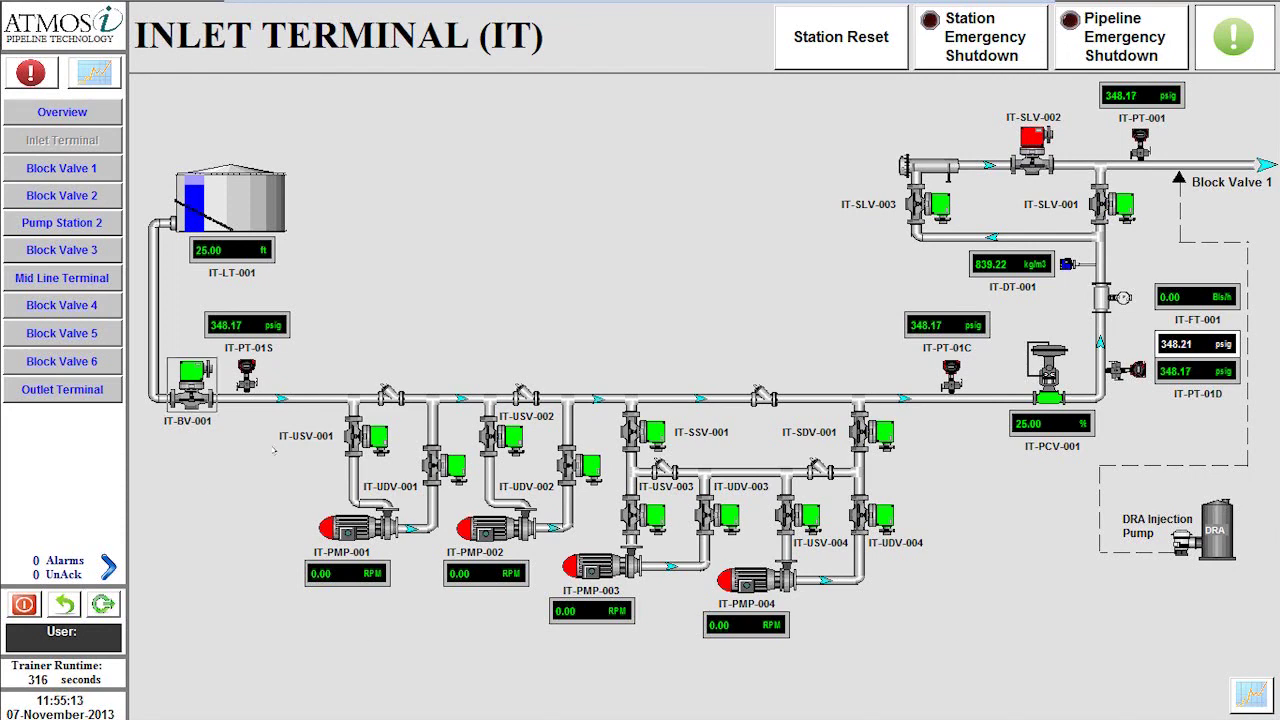
pyautogui.click(338, 526)
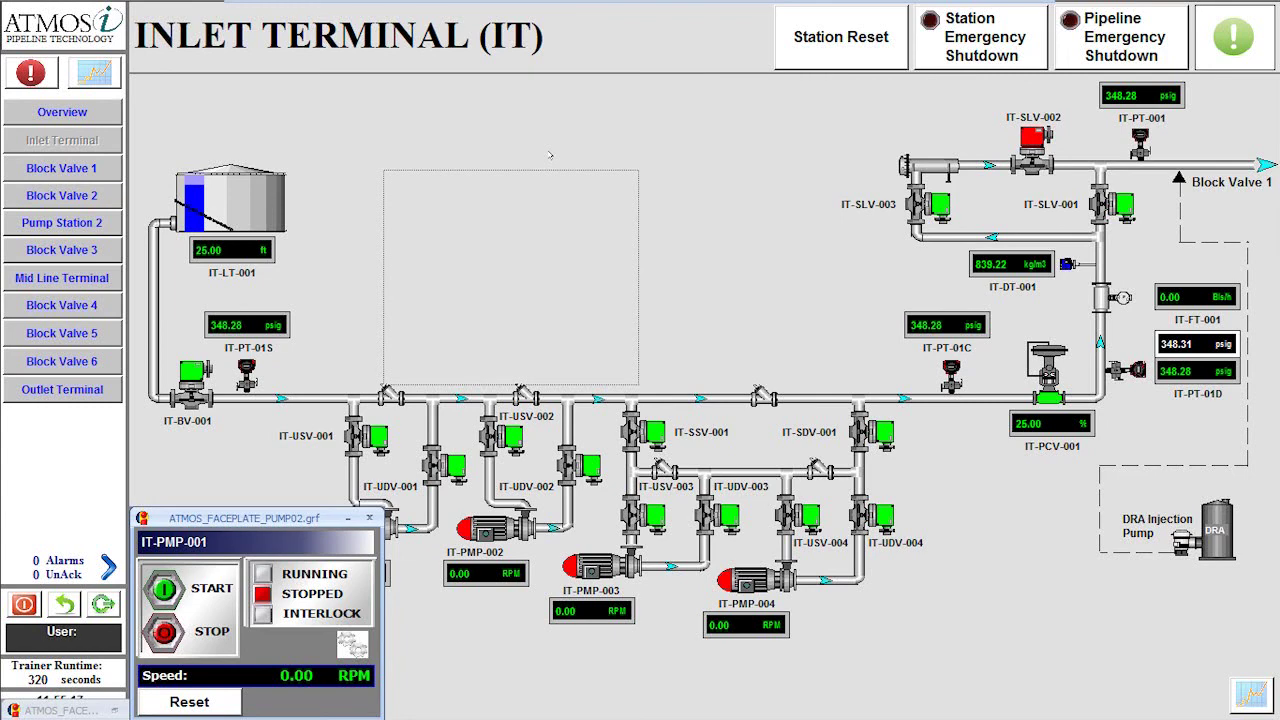
# Start inlet pumps IT-PMP-001 and IT-PMP-003, confirming each start.
pyautogui.click(489, 198)
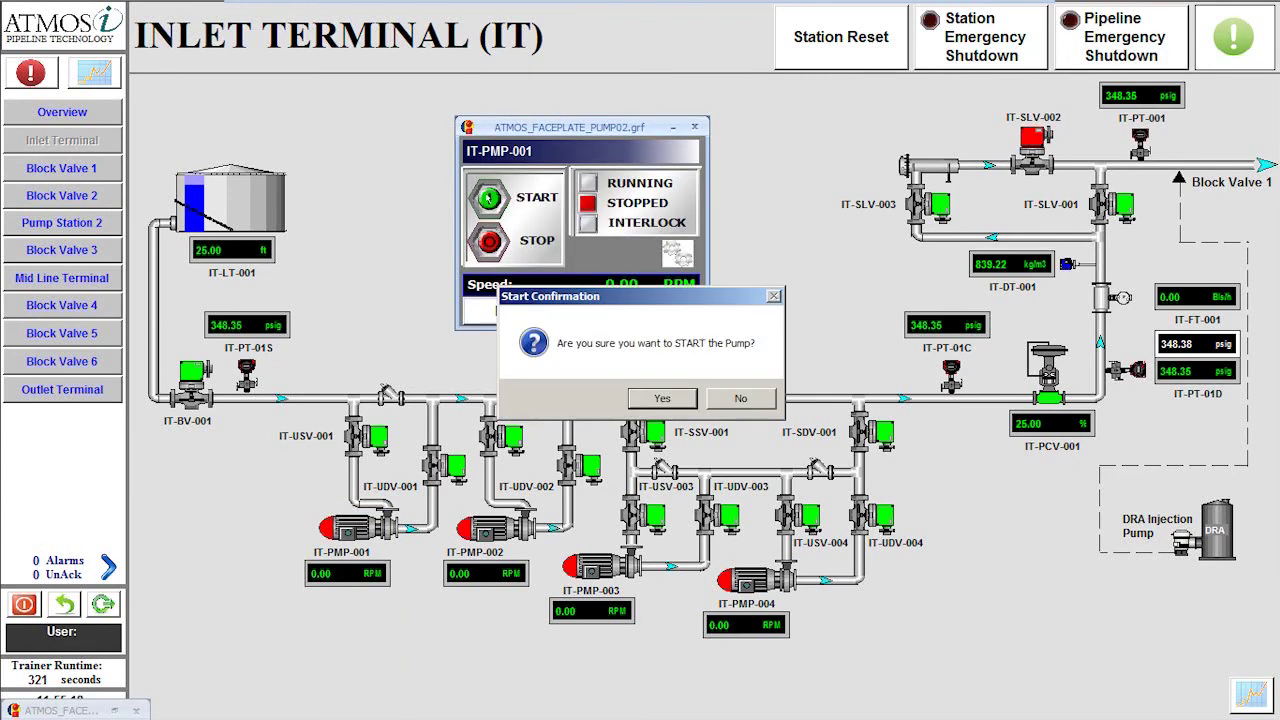
pyautogui.click(658, 398)
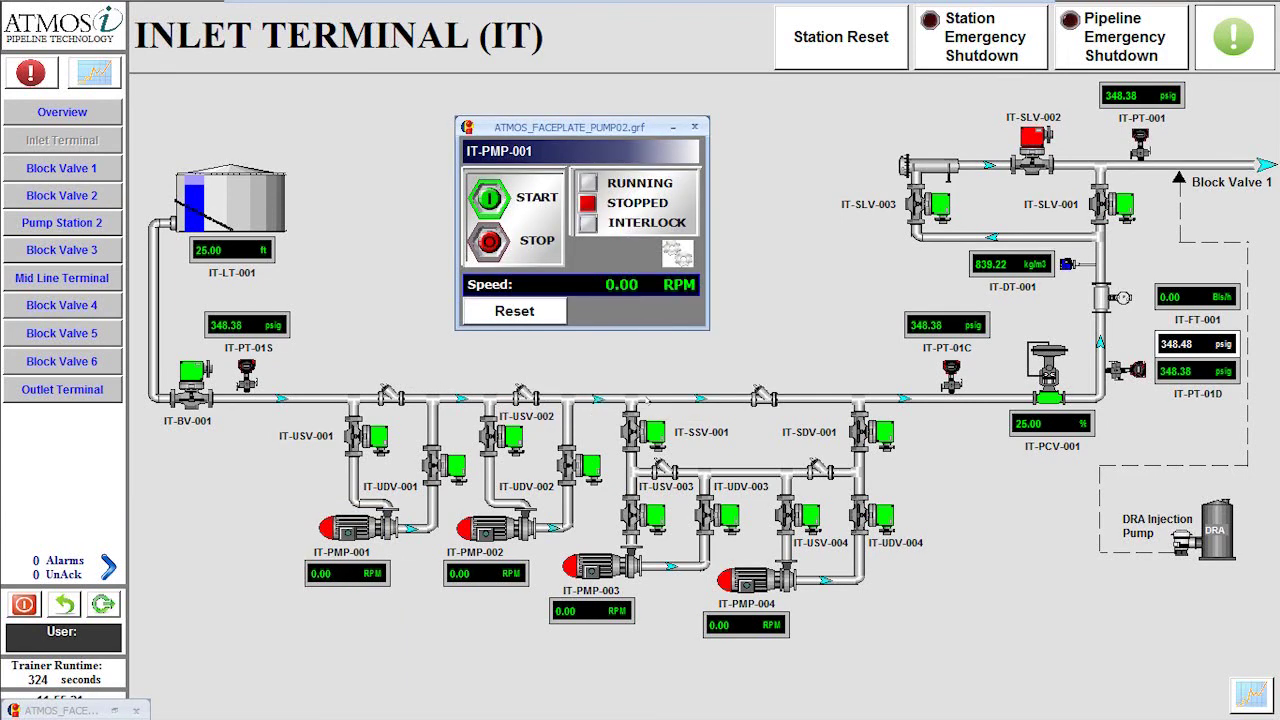
pyautogui.click(592, 562)
pyautogui.moveTo(268, 522); pyautogui.dragTo(625, 139)
pyautogui.click(522, 206)
pyautogui.click(664, 398)
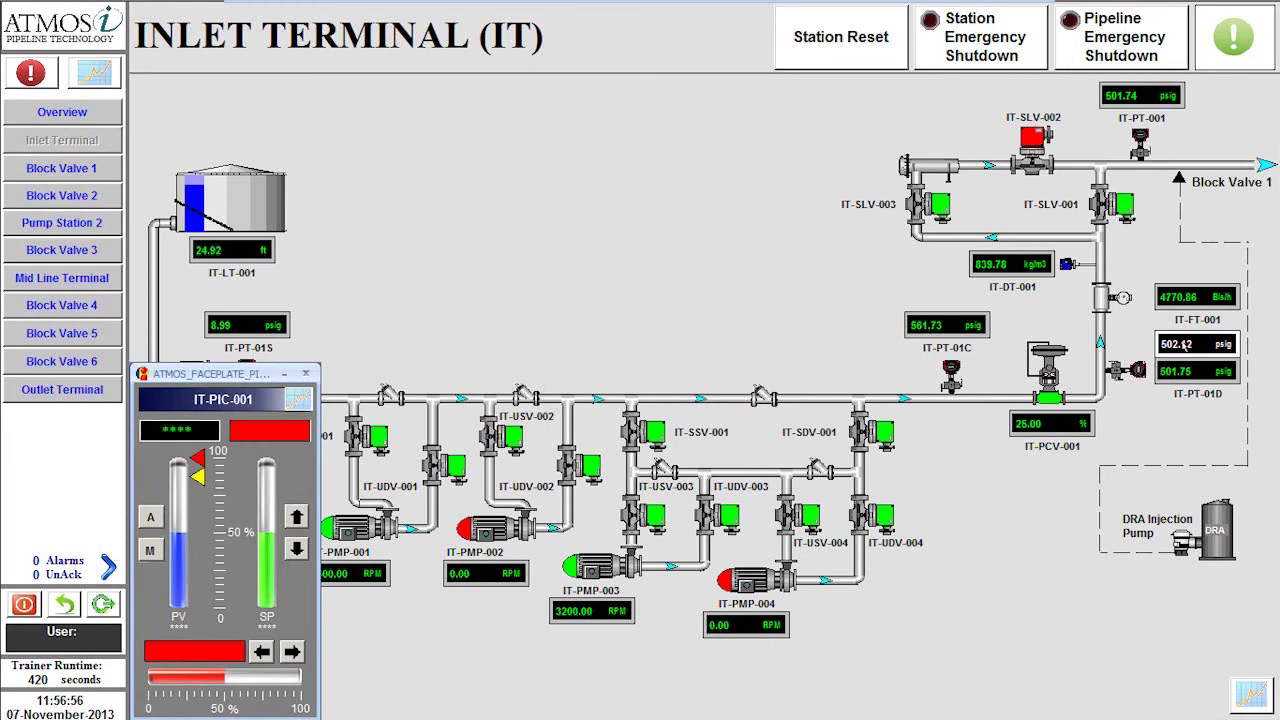
# Switch IT-PIC-001 to automatic and change its setpoint to 535 psig.
pyautogui.moveTo(224, 375); pyautogui.dragTo(712, 160)
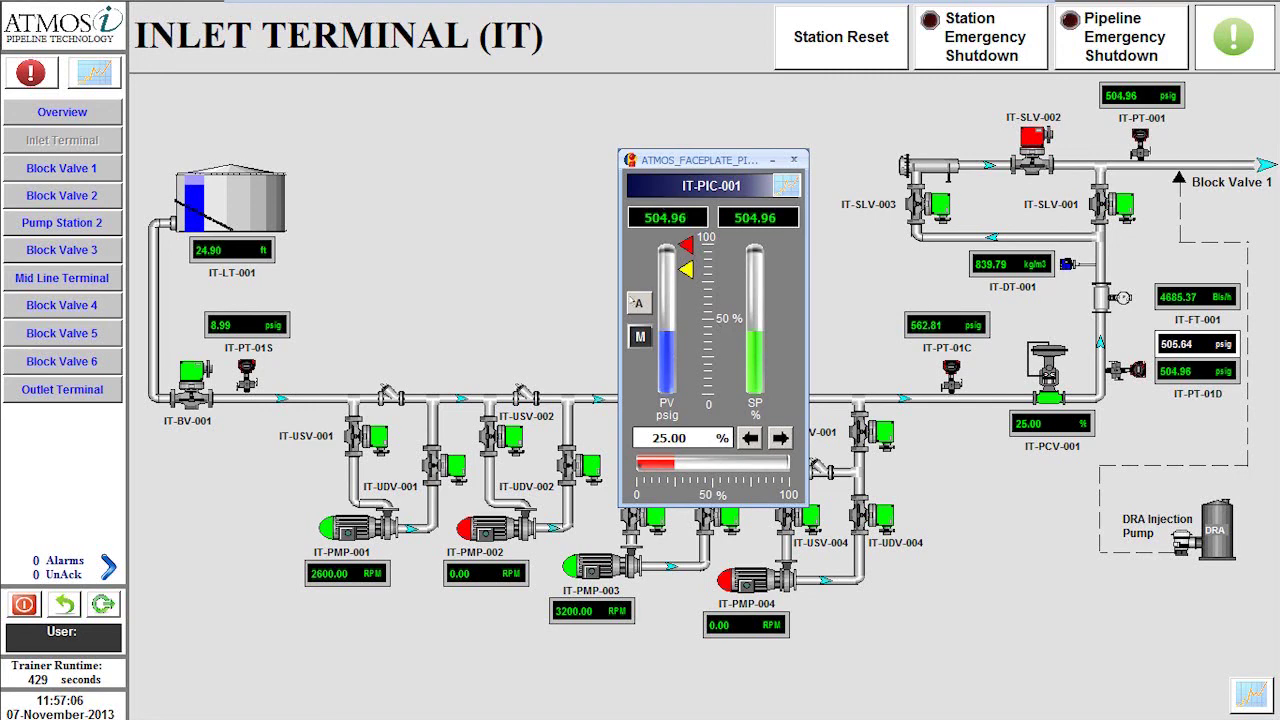
pyautogui.click(636, 302)
pyautogui.click(700, 397)
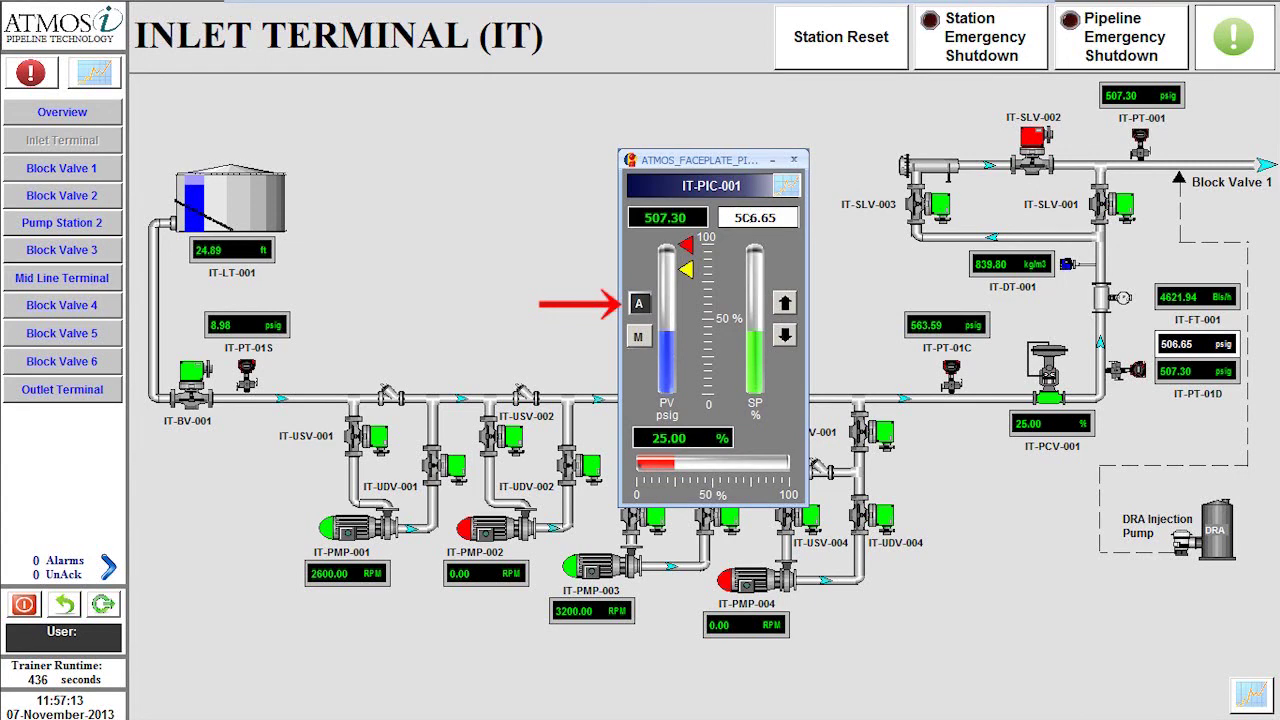
pyautogui.write('535')
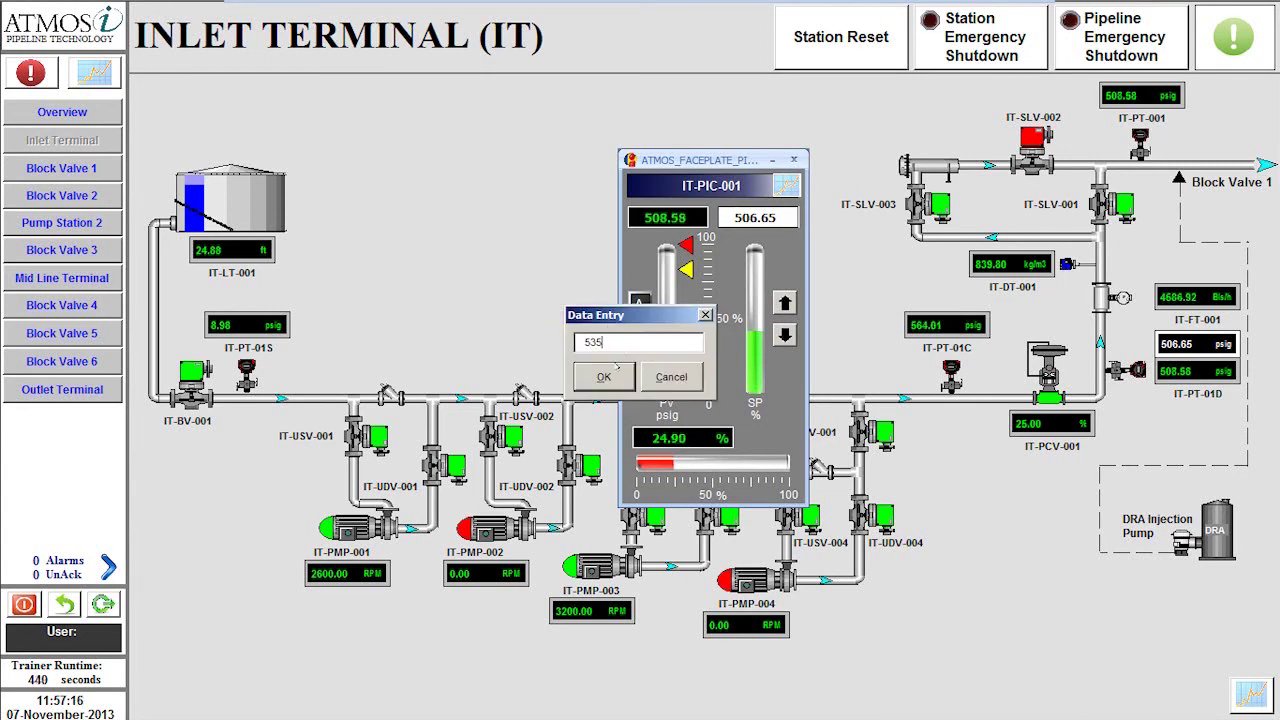
pyautogui.click(616, 372)
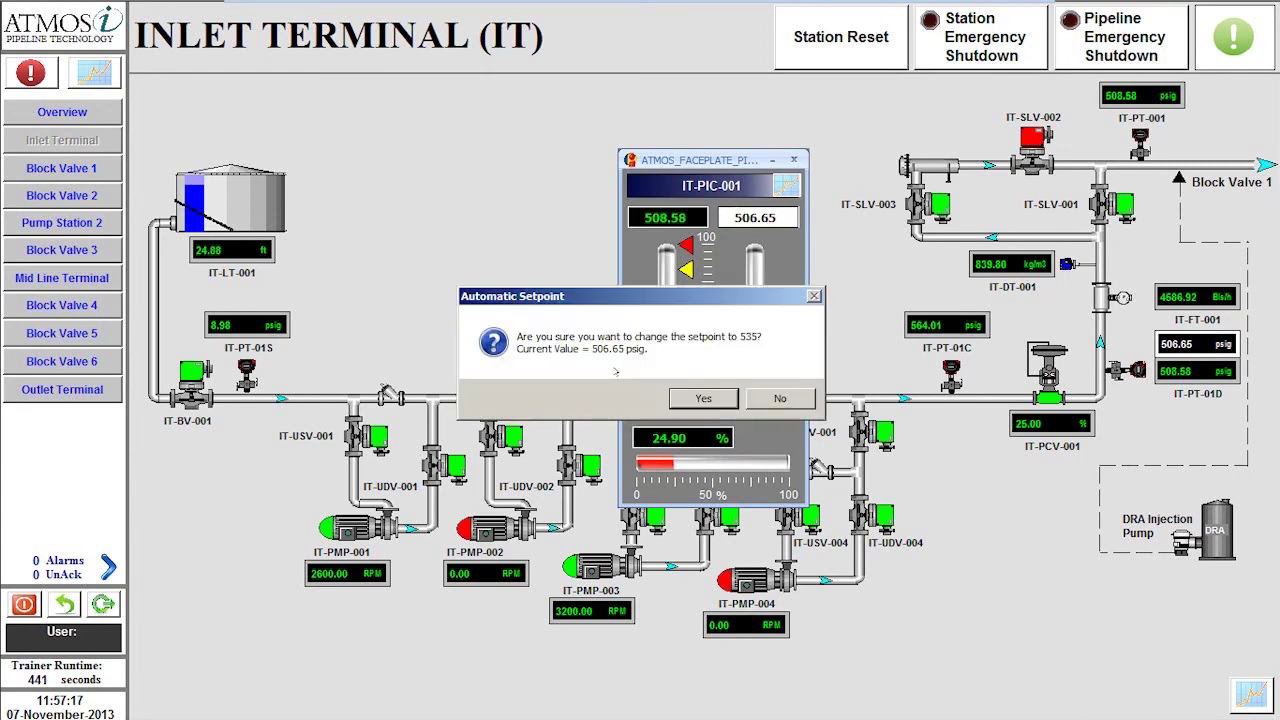
pyautogui.click(700, 398)
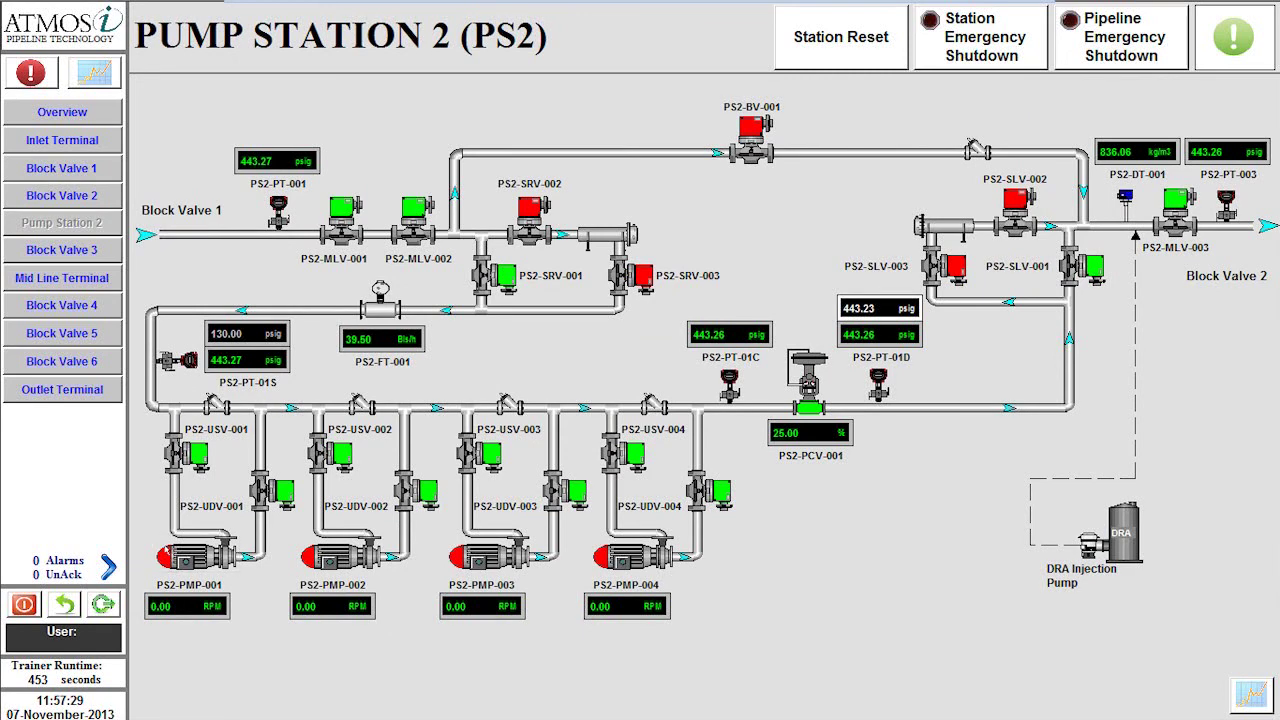
# Start pumps PS2-PMP-001 and PS2-PMP-003, confirming each start.
pyautogui.click(195, 550)
pyautogui.moveTo(255, 513); pyautogui.dragTo(663, 202)
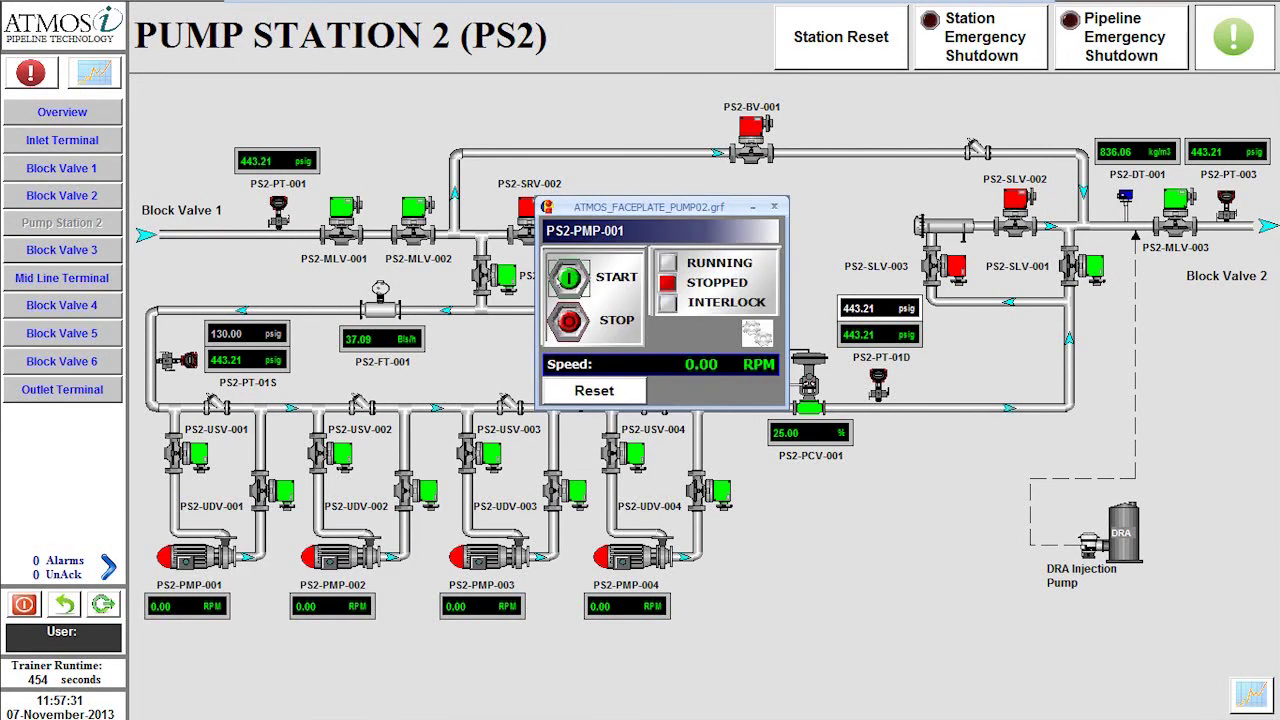
pyautogui.click(568, 277)
pyautogui.click(662, 398)
pyautogui.click(475, 553)
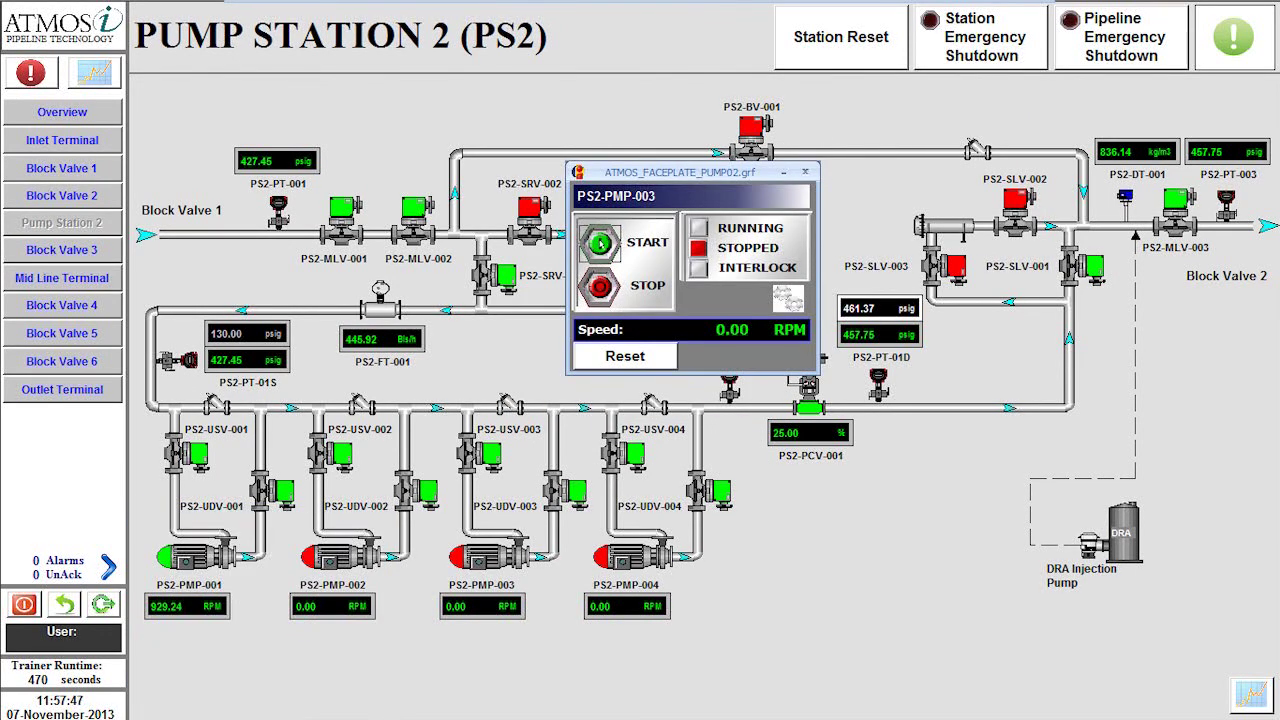
pyautogui.click(600, 243)
pyautogui.click(694, 398)
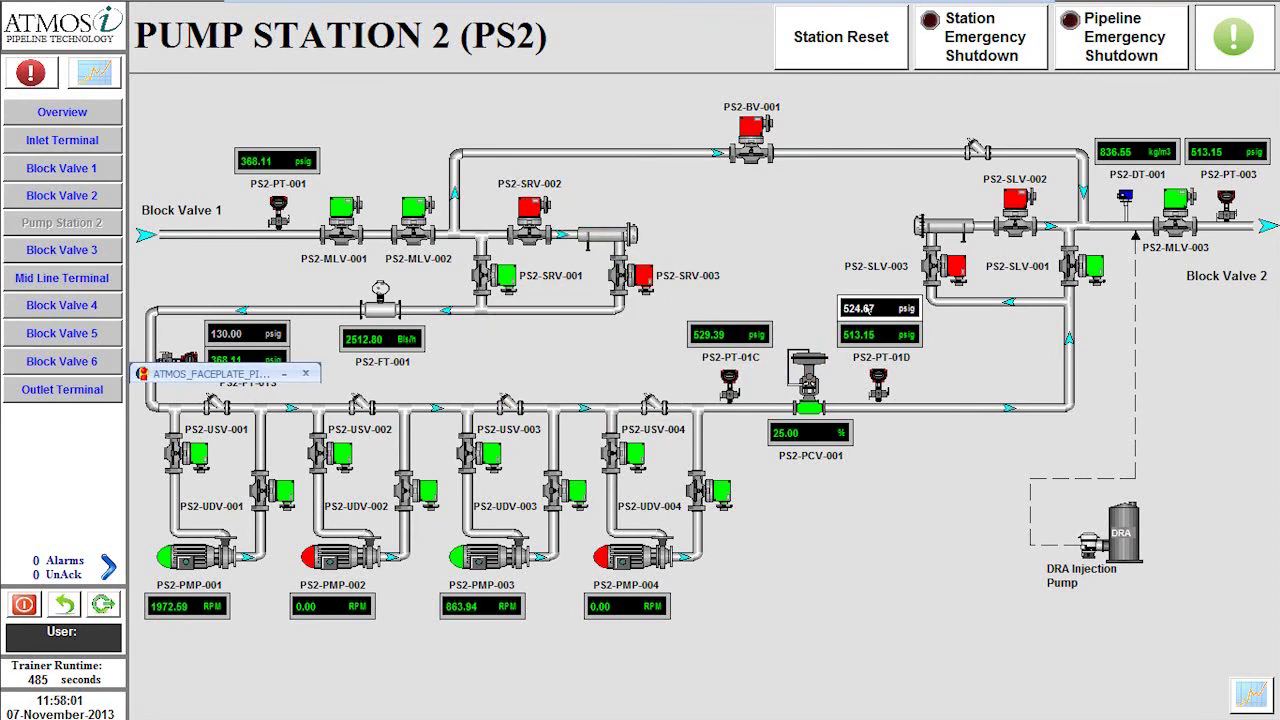
# Put PS2-PIC-001 in automatic at 420 psig, then go to the Mid Line Terminal.
pyautogui.click(152, 516)
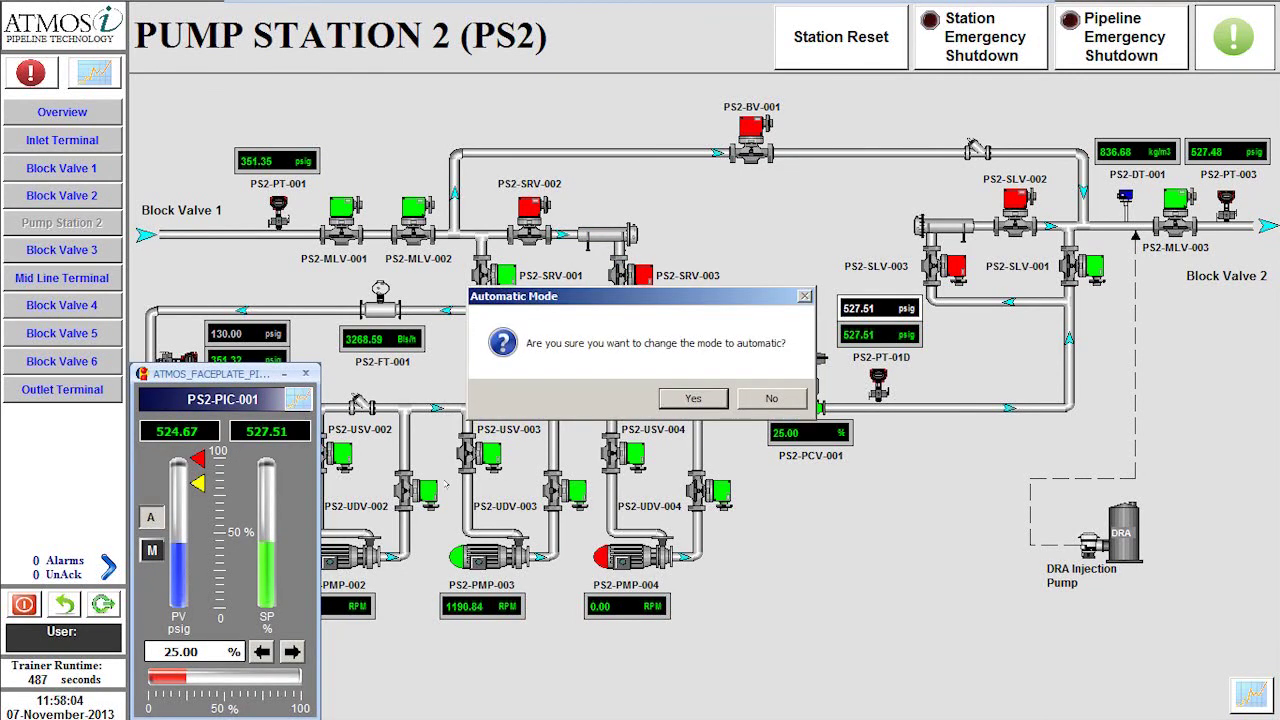
pyautogui.click(692, 398)
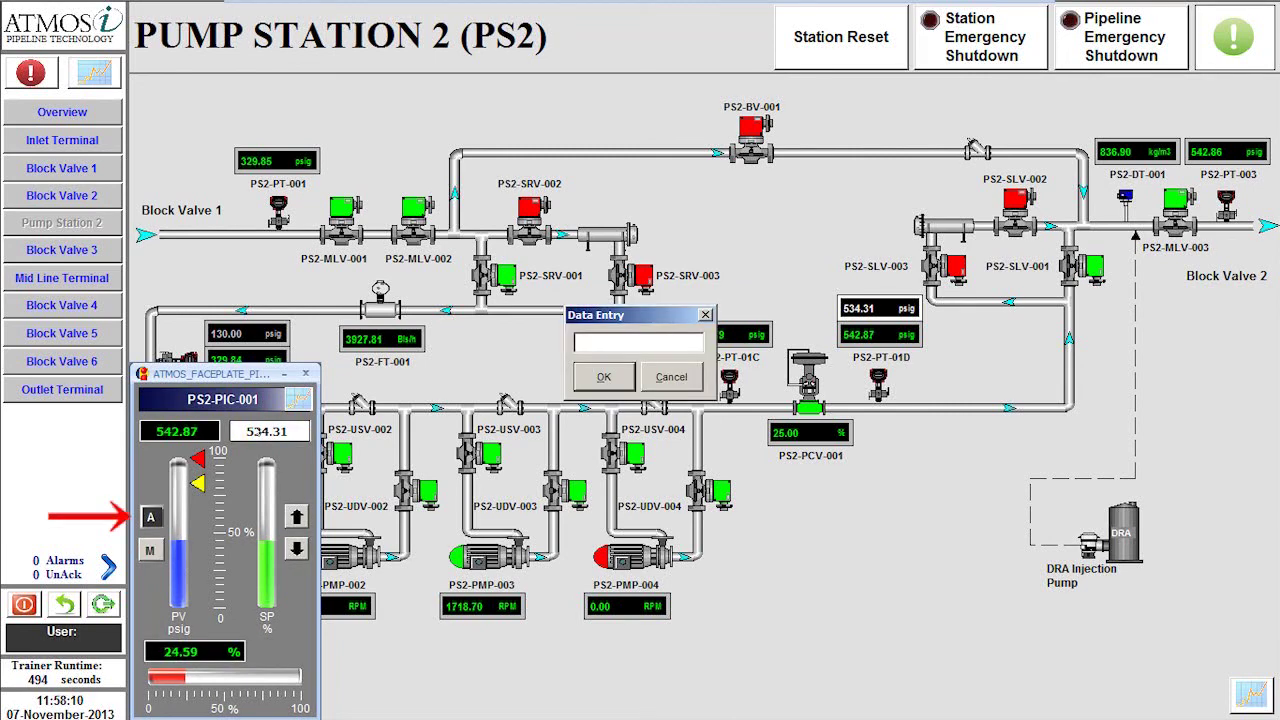
pyautogui.write('20')
pyautogui.click(603, 376)
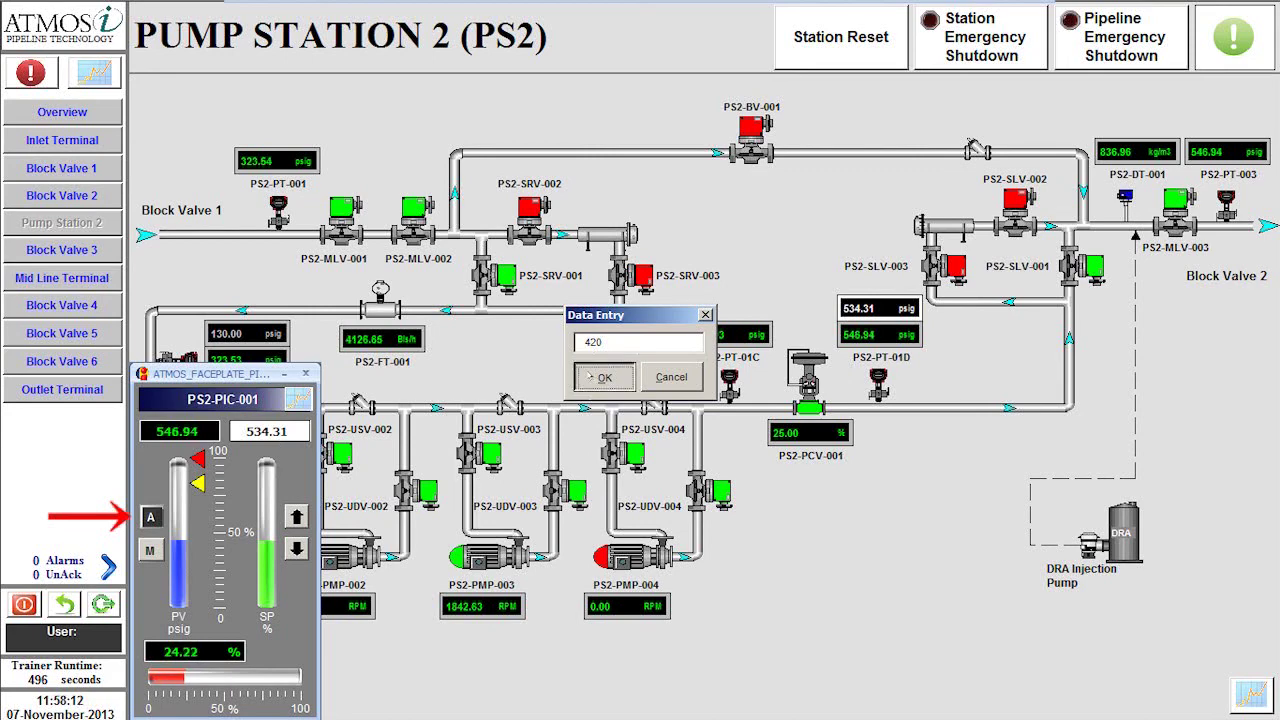
pyautogui.click(684, 398)
pyautogui.click(62, 278)
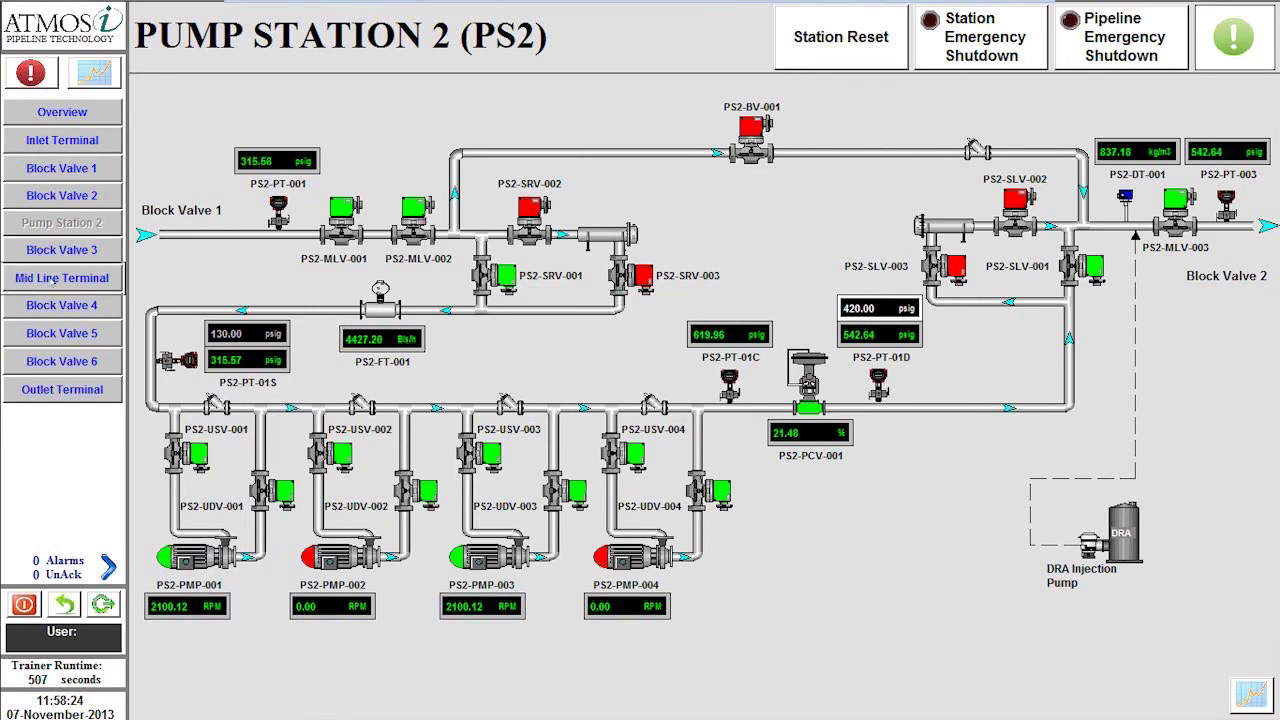
pyautogui.click(409, 372)
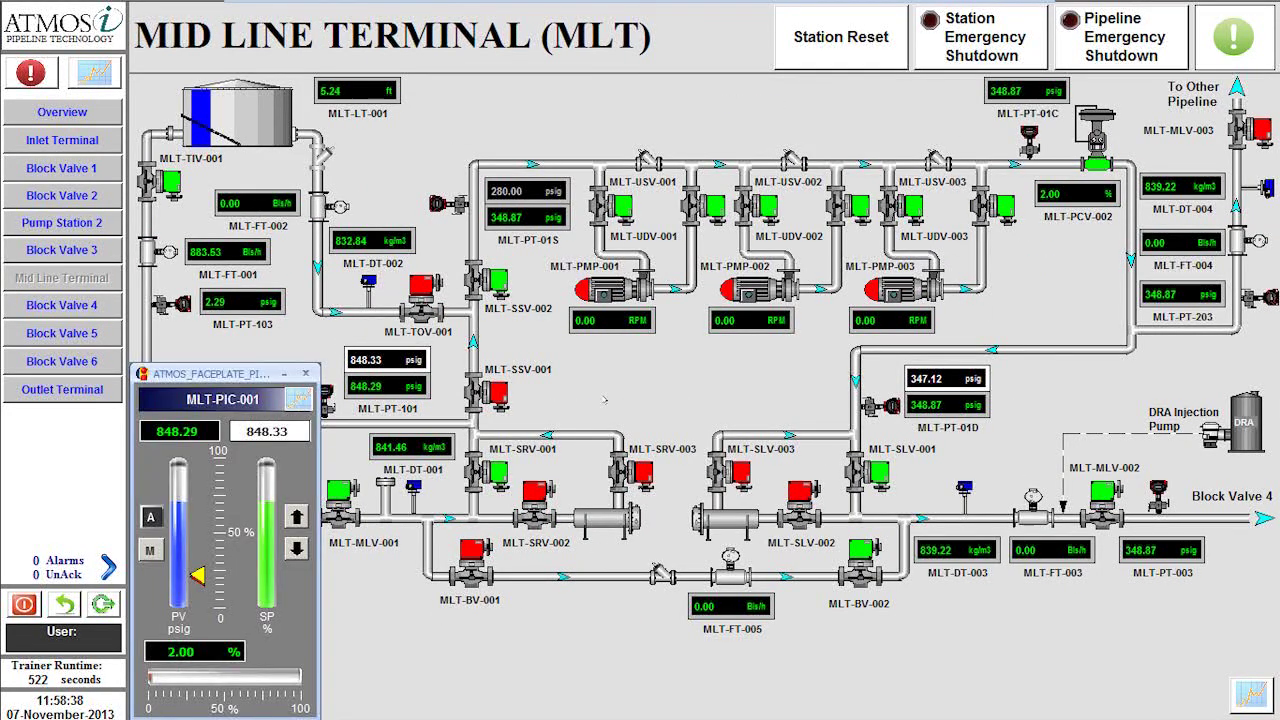
# Enter and confirm a 500 psig setpoint for MLT-PIC-001, then close the controller window.
pyautogui.click(278, 430)
pyautogui.write('500')
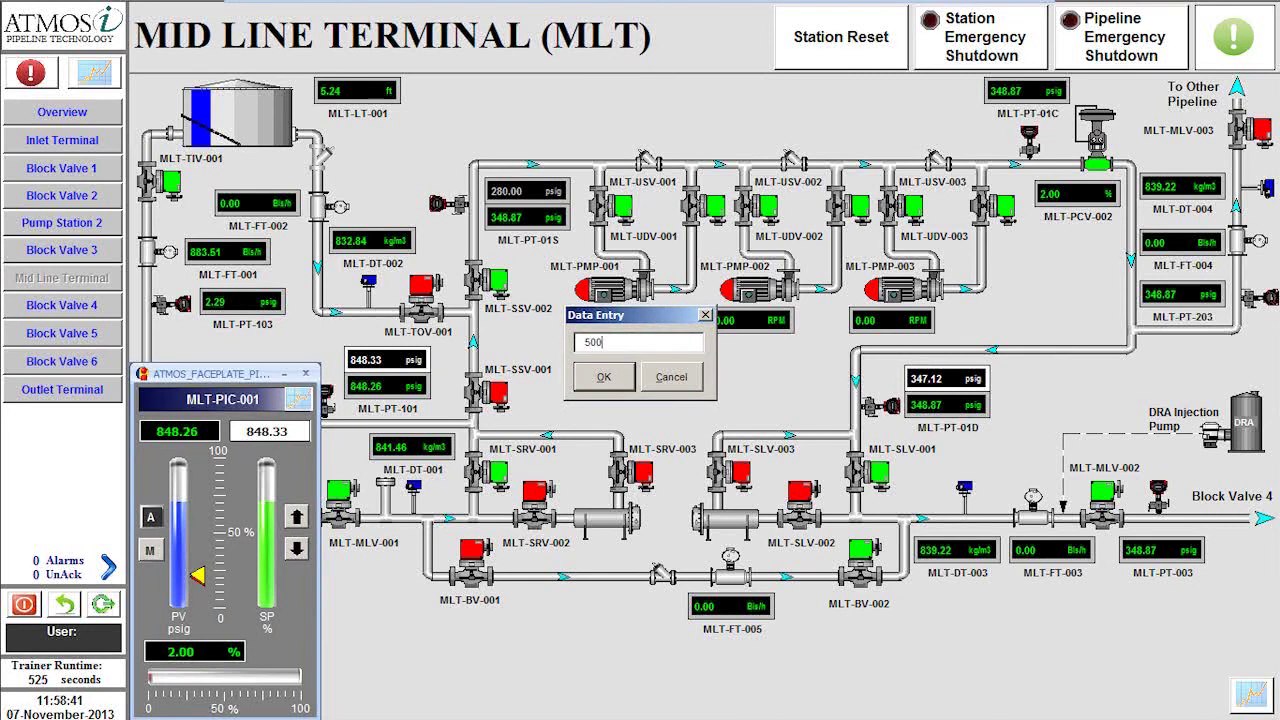
pyautogui.press('Return')
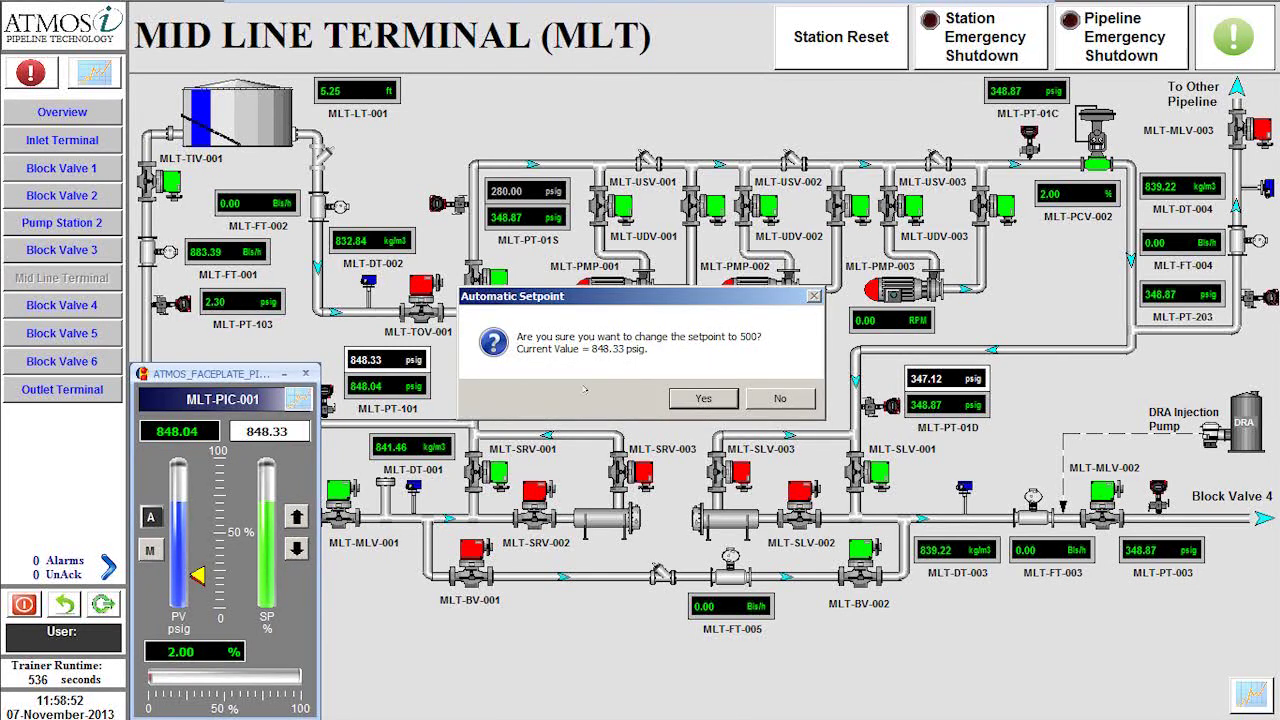
pyautogui.click(703, 398)
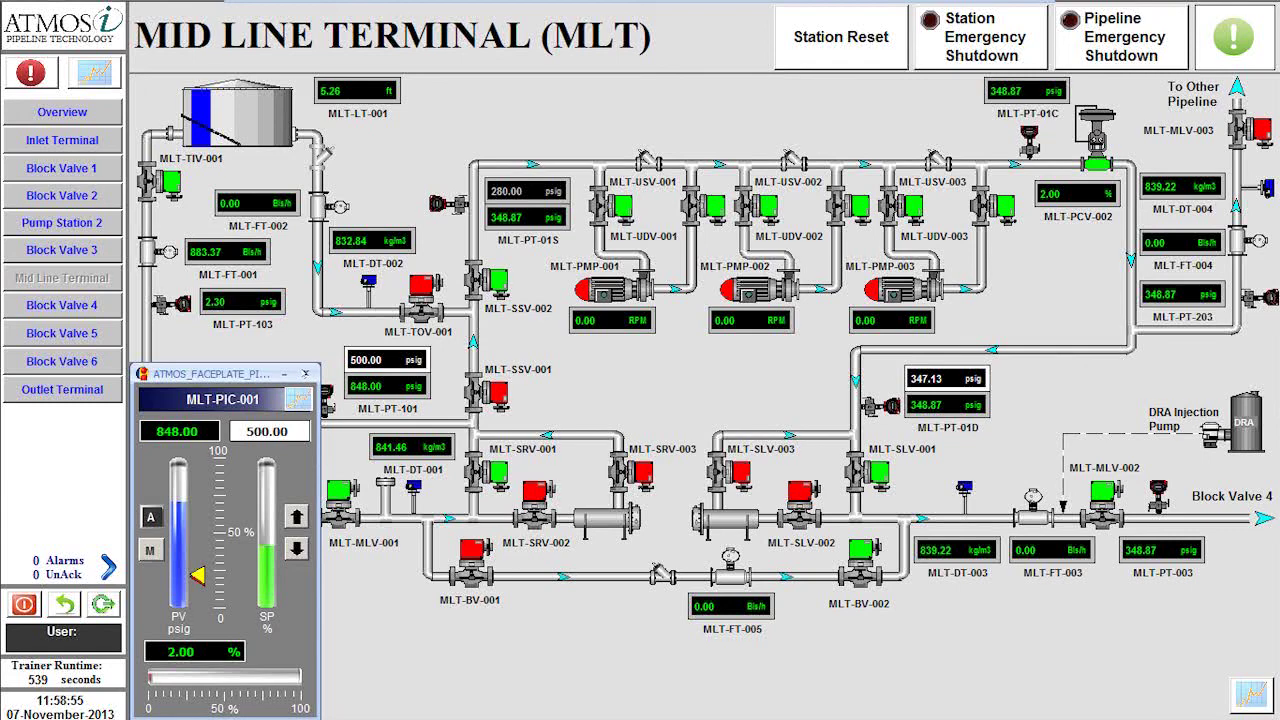
pyautogui.click(305, 373)
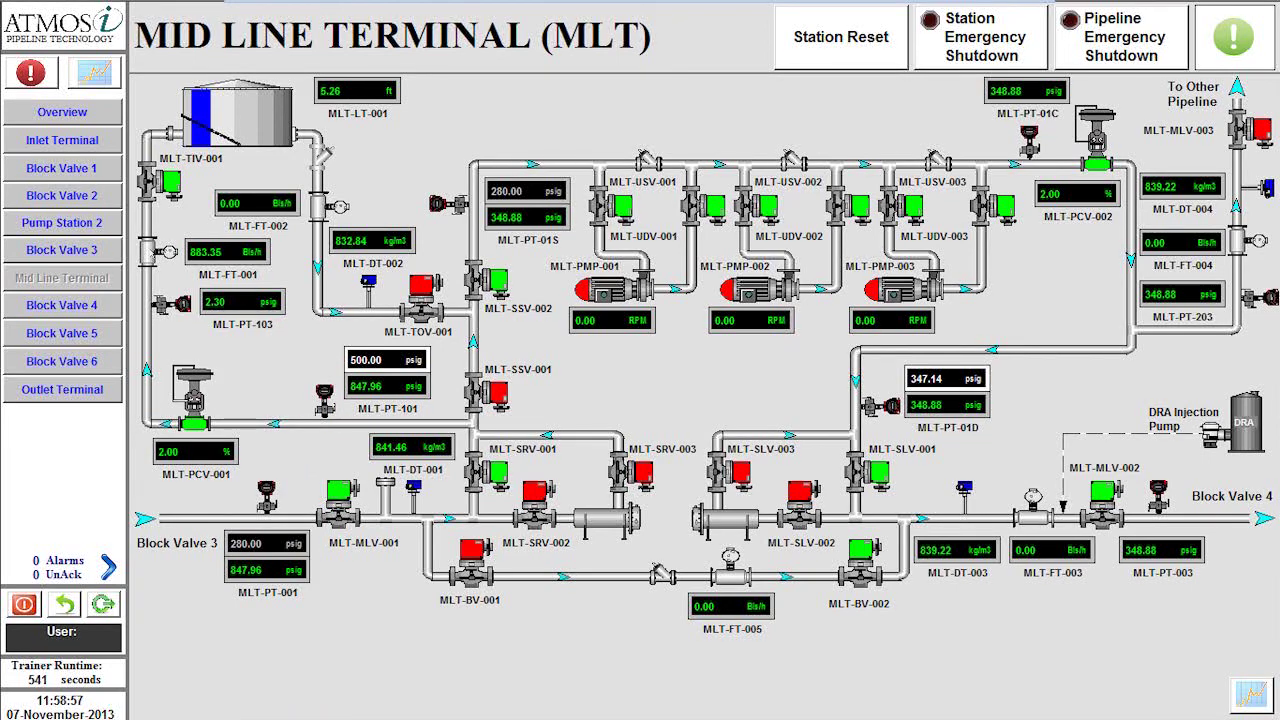
# Lower the MLT-PIC-001 setpoint to 330 psig, confirm it, and bring up the pipeline trends.
pyautogui.click(94, 72)
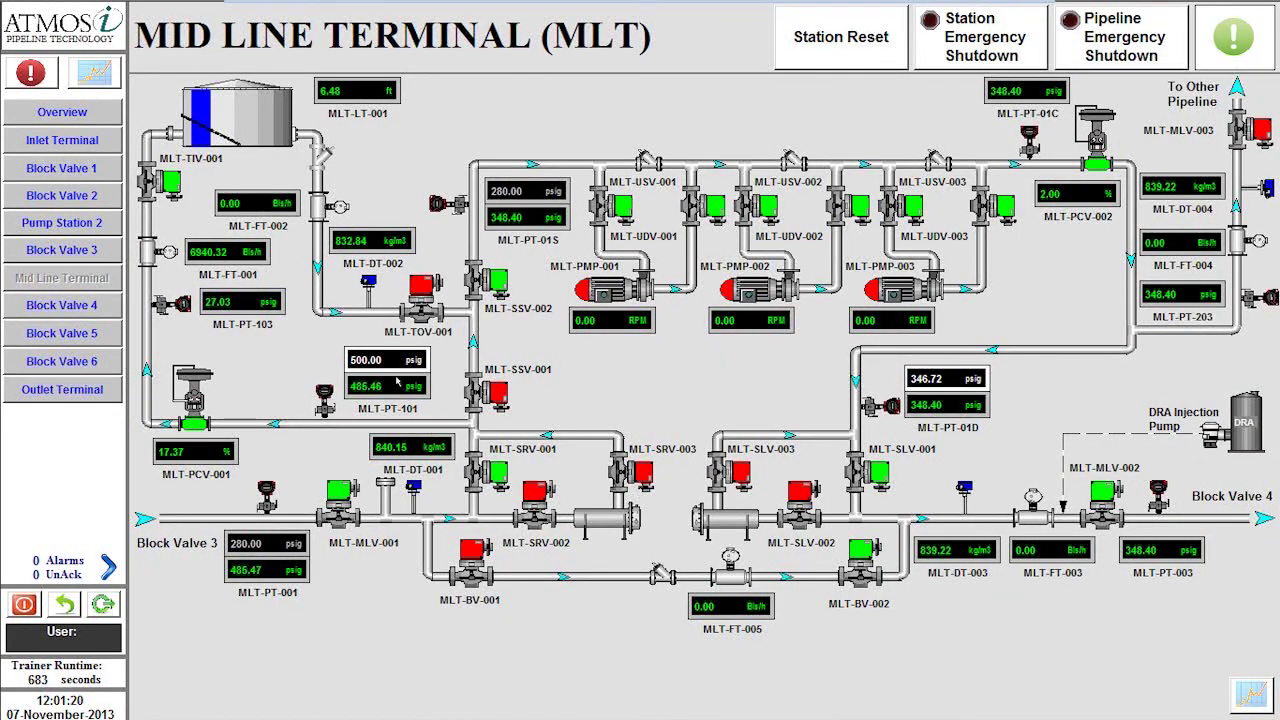
pyautogui.click(385, 372)
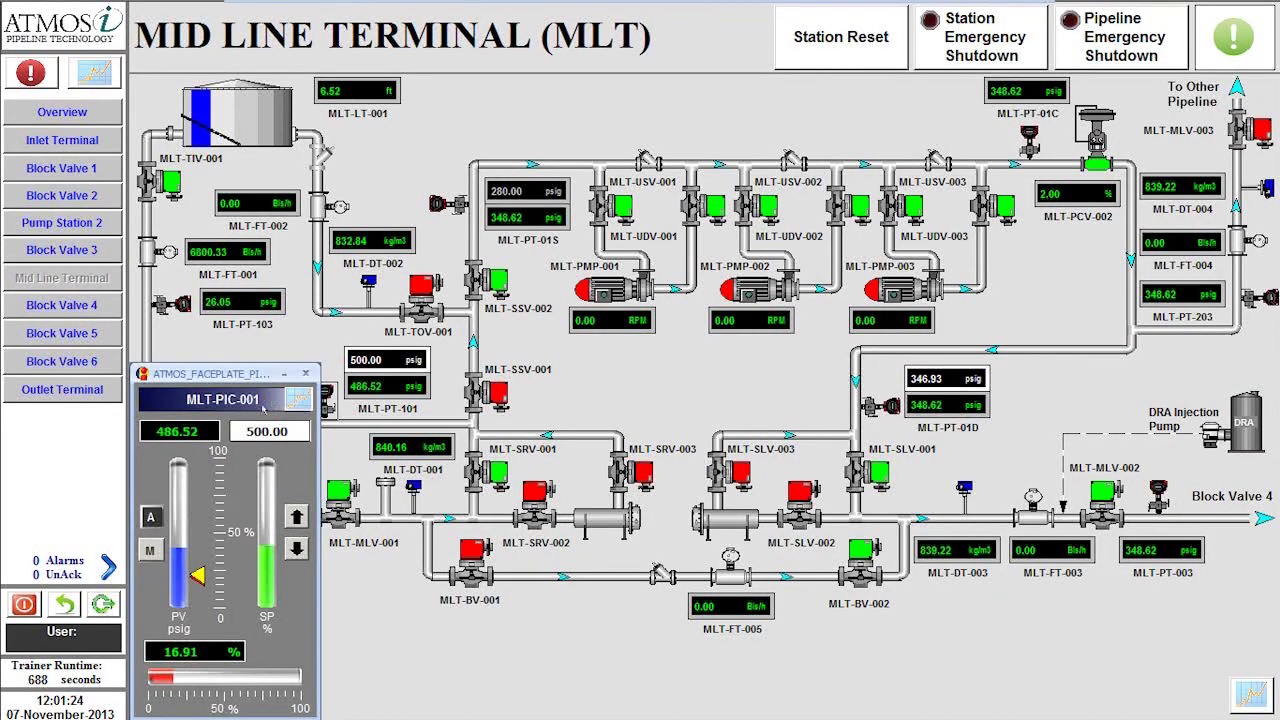
pyautogui.write('330')
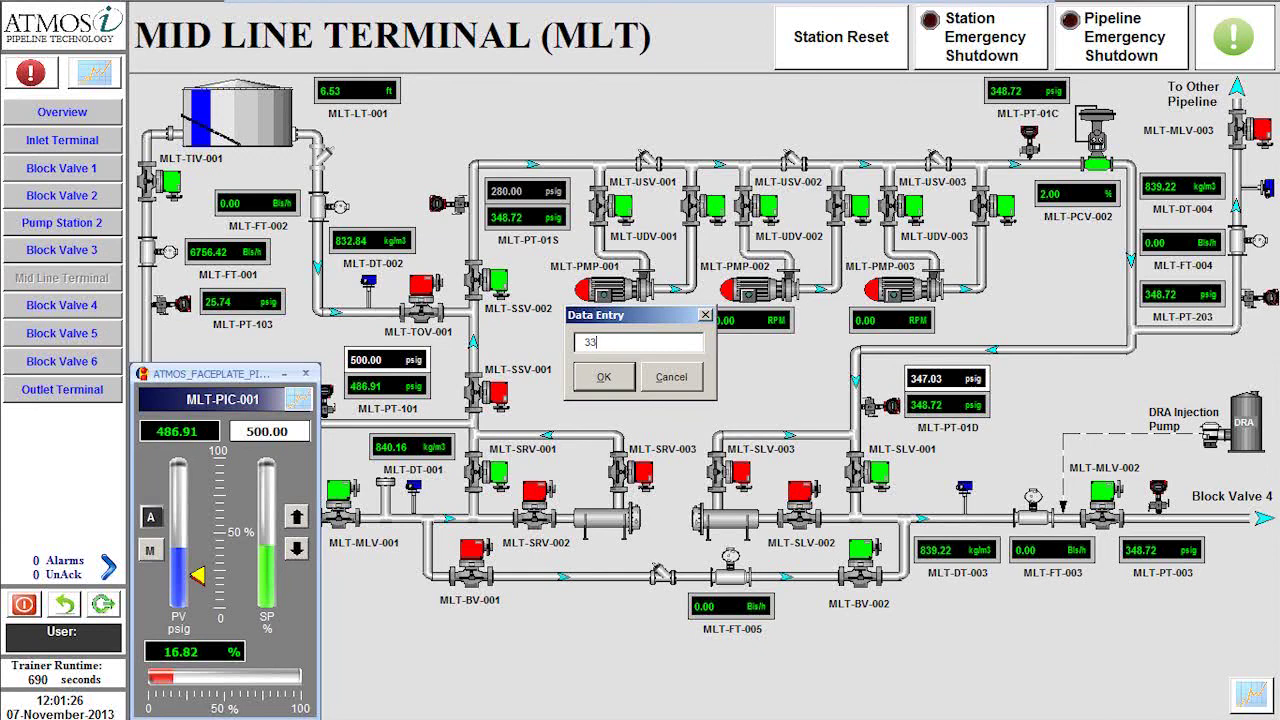
pyautogui.press('Return')
pyautogui.click(703, 398)
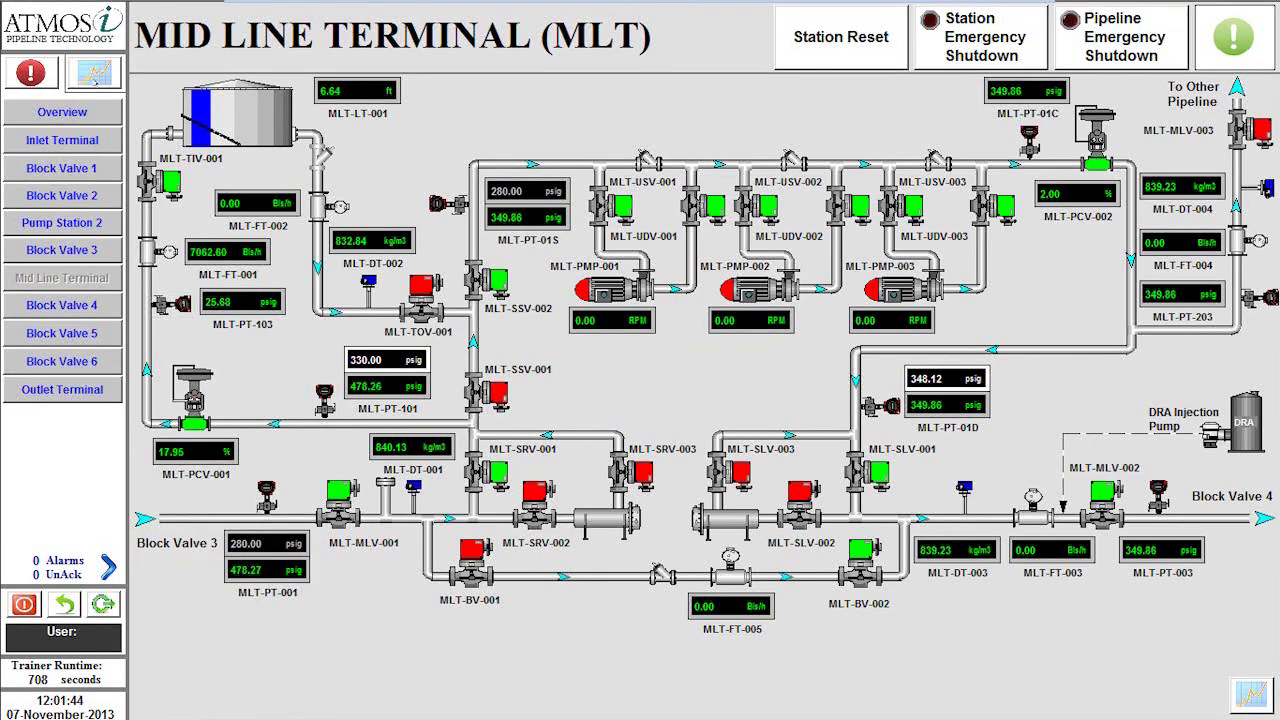
pyautogui.click(94, 72)
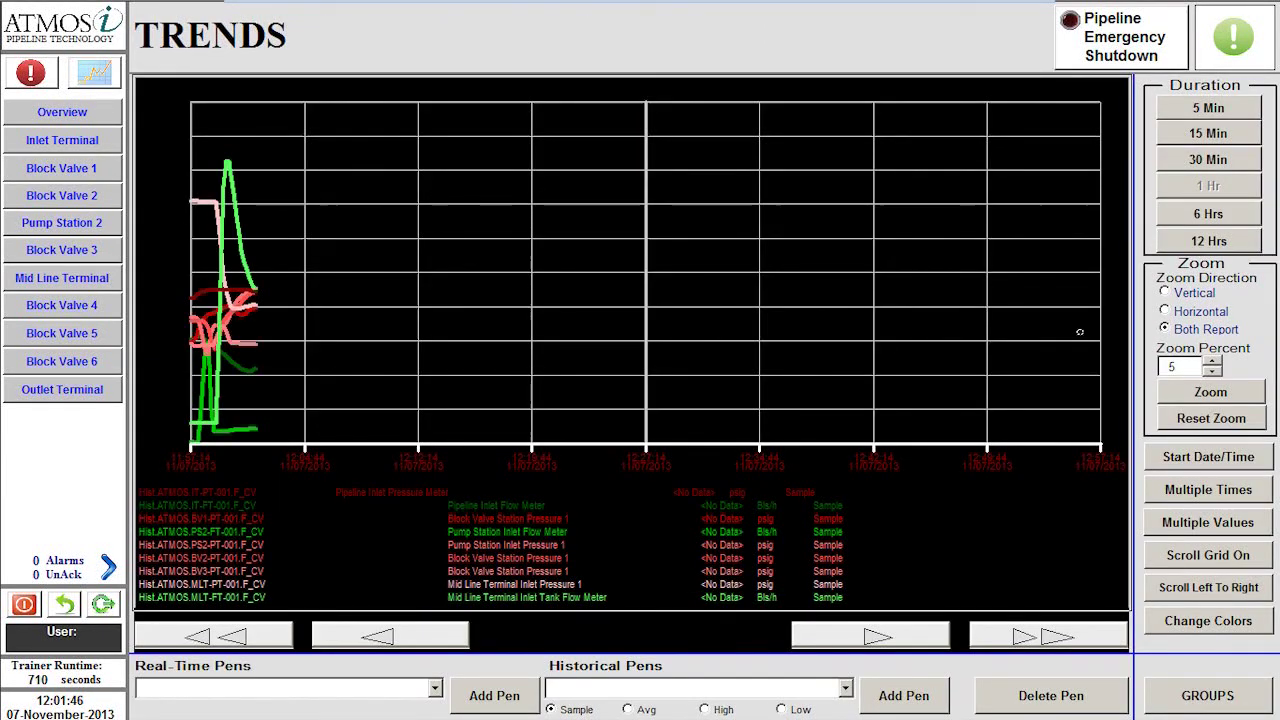
# Switch the trends to a 15-minute duration and step the view back in time twice.
pyautogui.click(1208, 133)
pyautogui.click(418, 632)
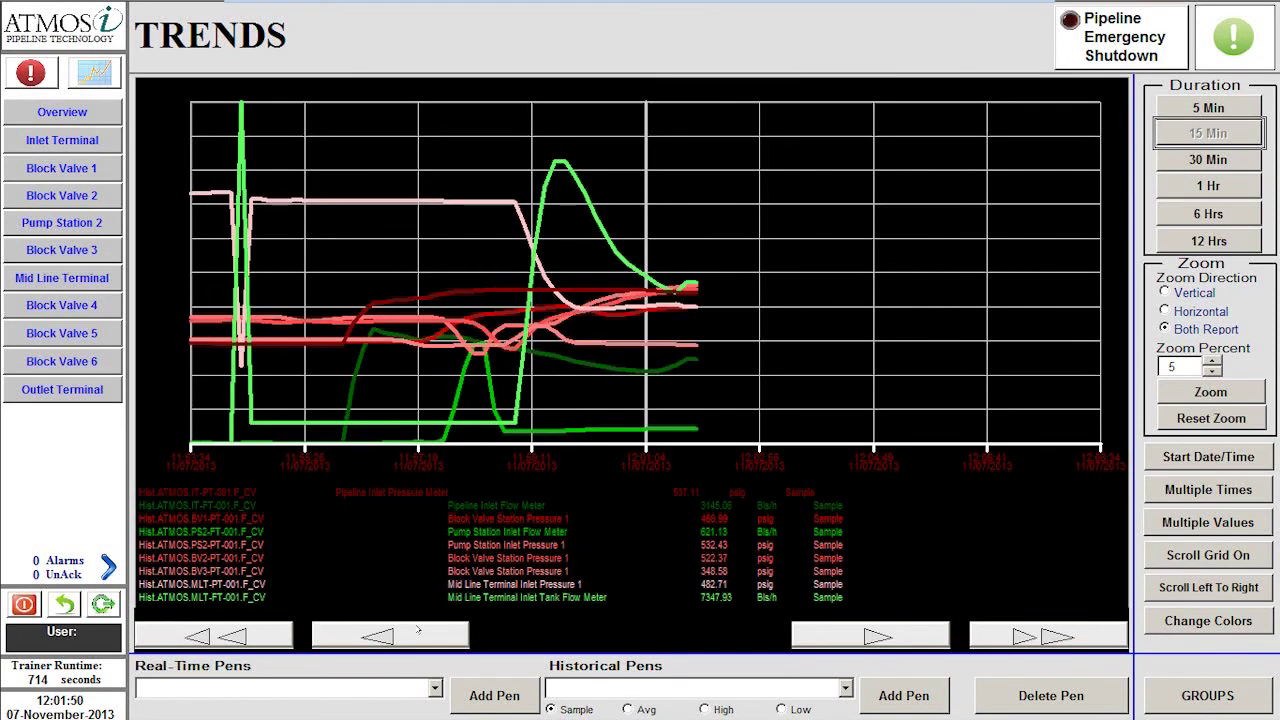
pyautogui.click(418, 630)
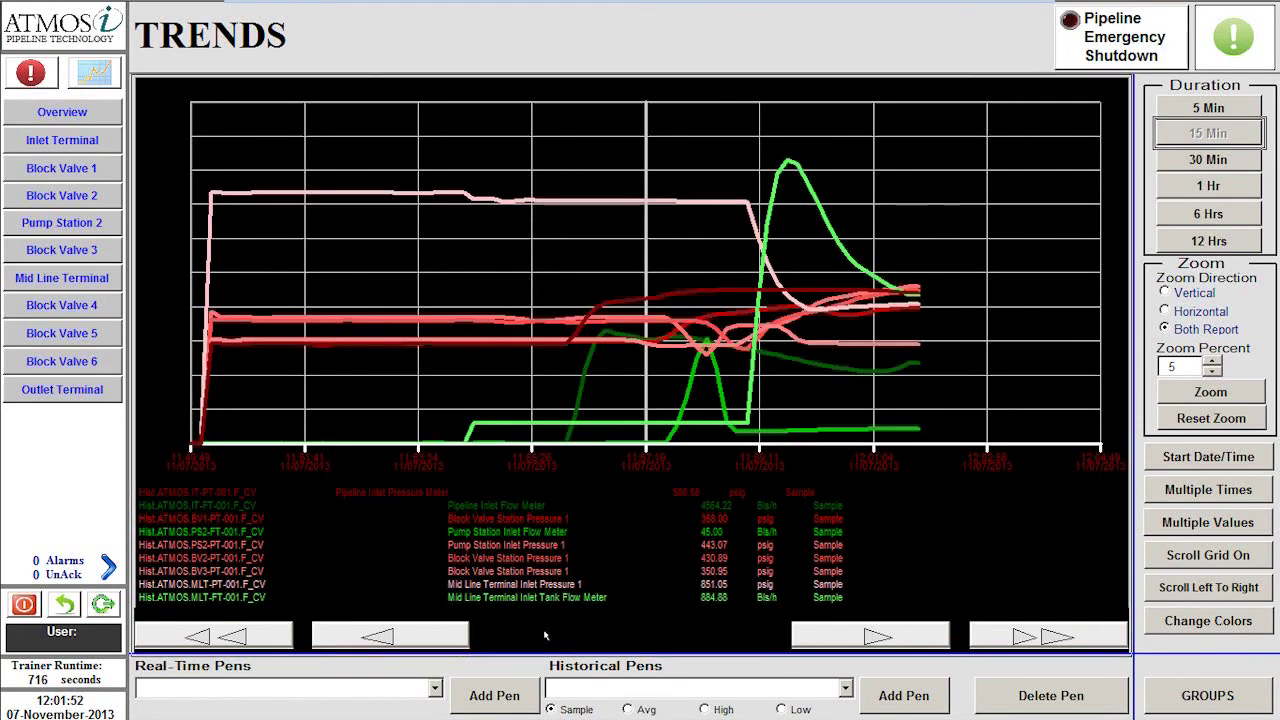